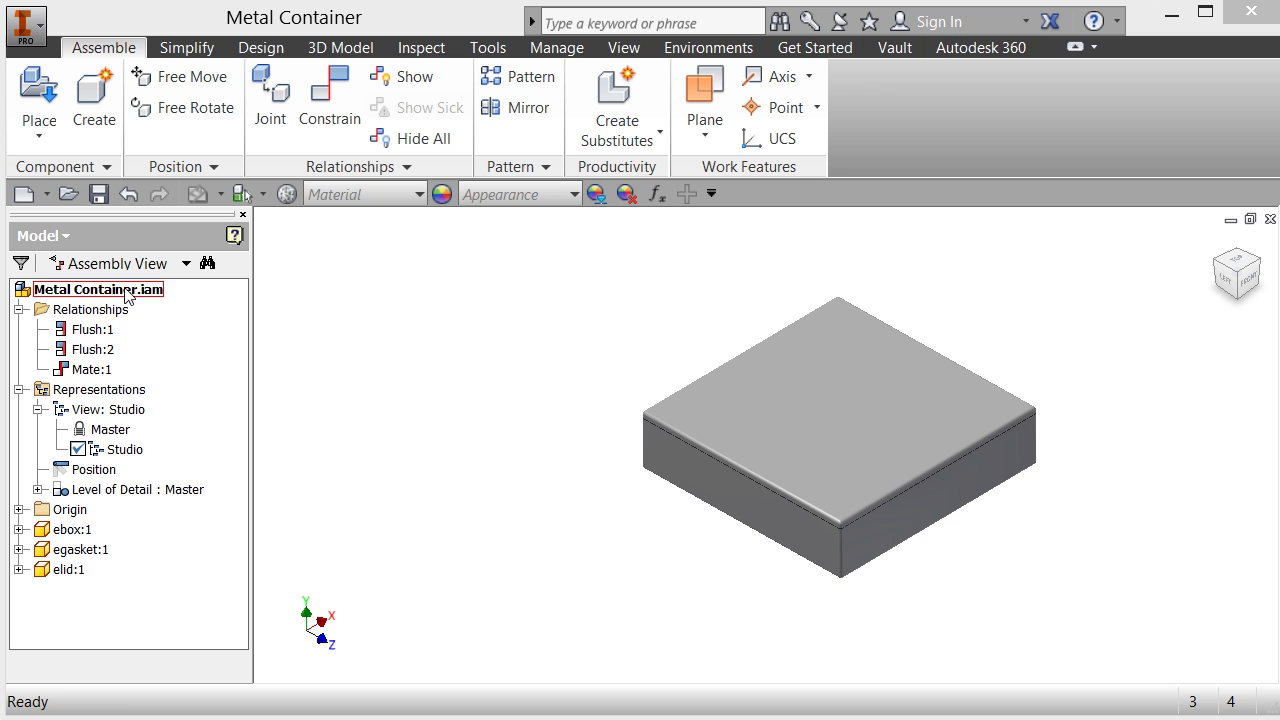
Close the Metal Container.iam assembly document
click(1269, 219)
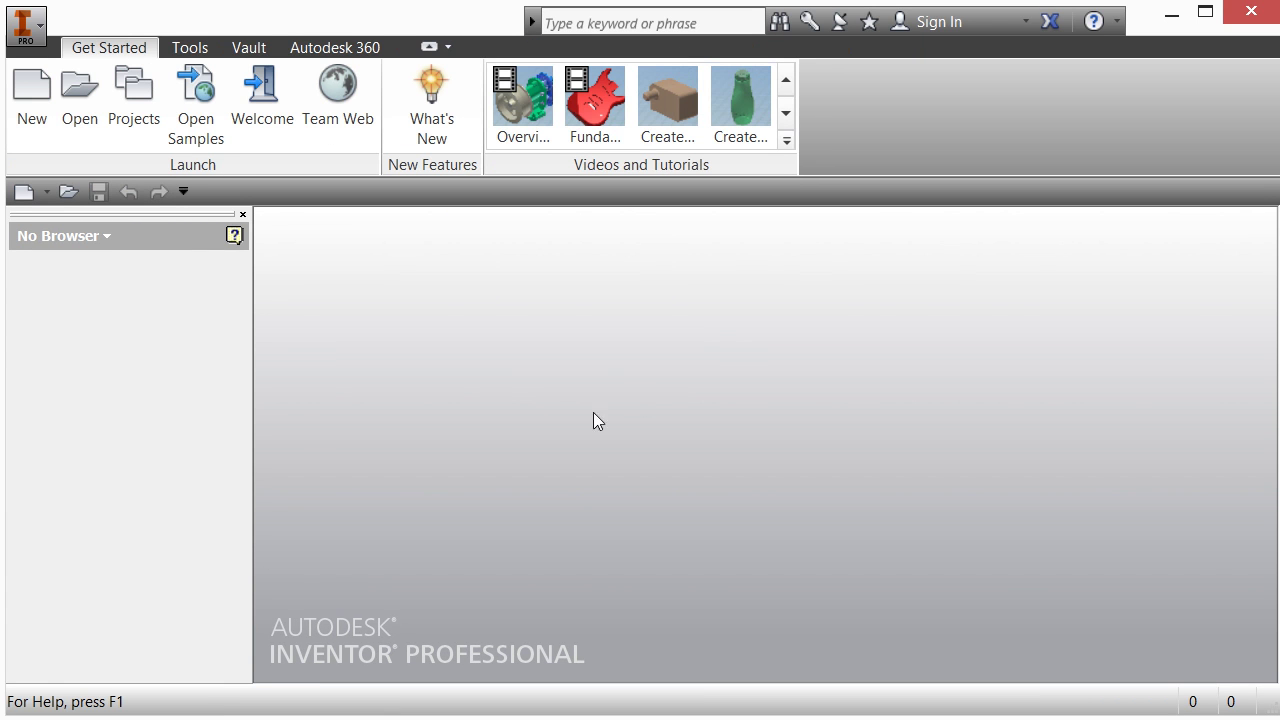
click(150, 113)
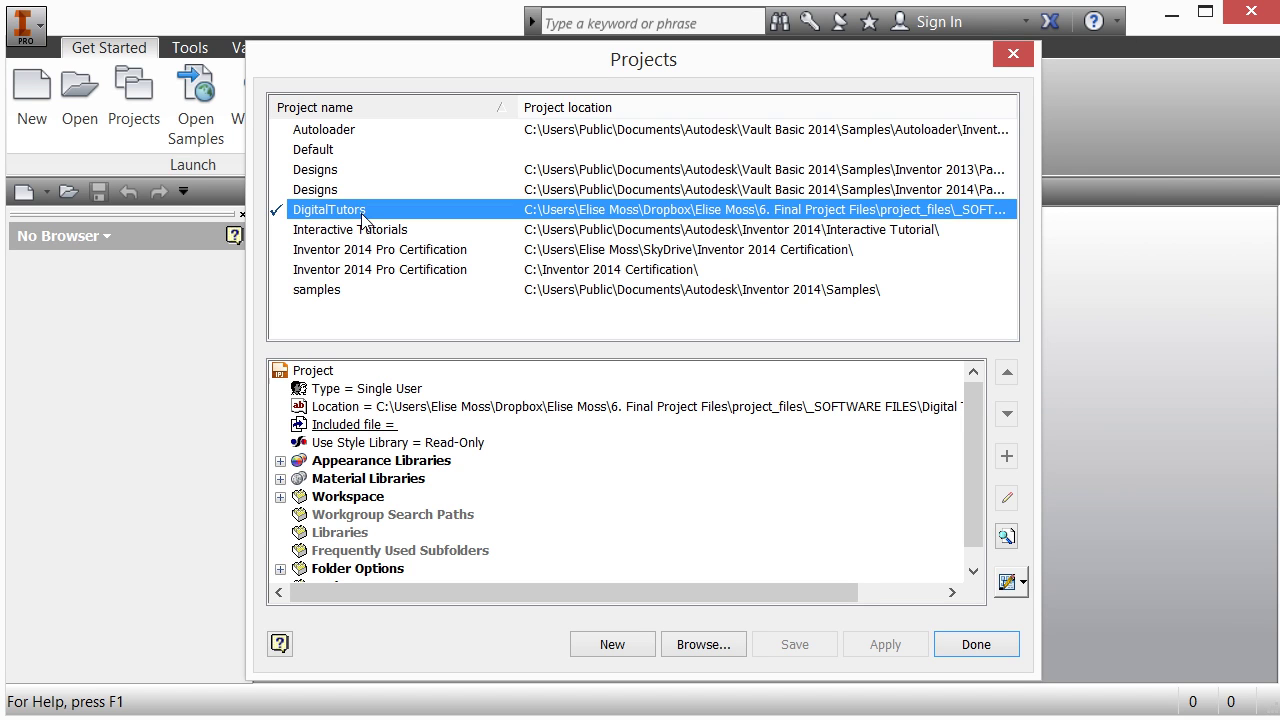
click(976, 644)
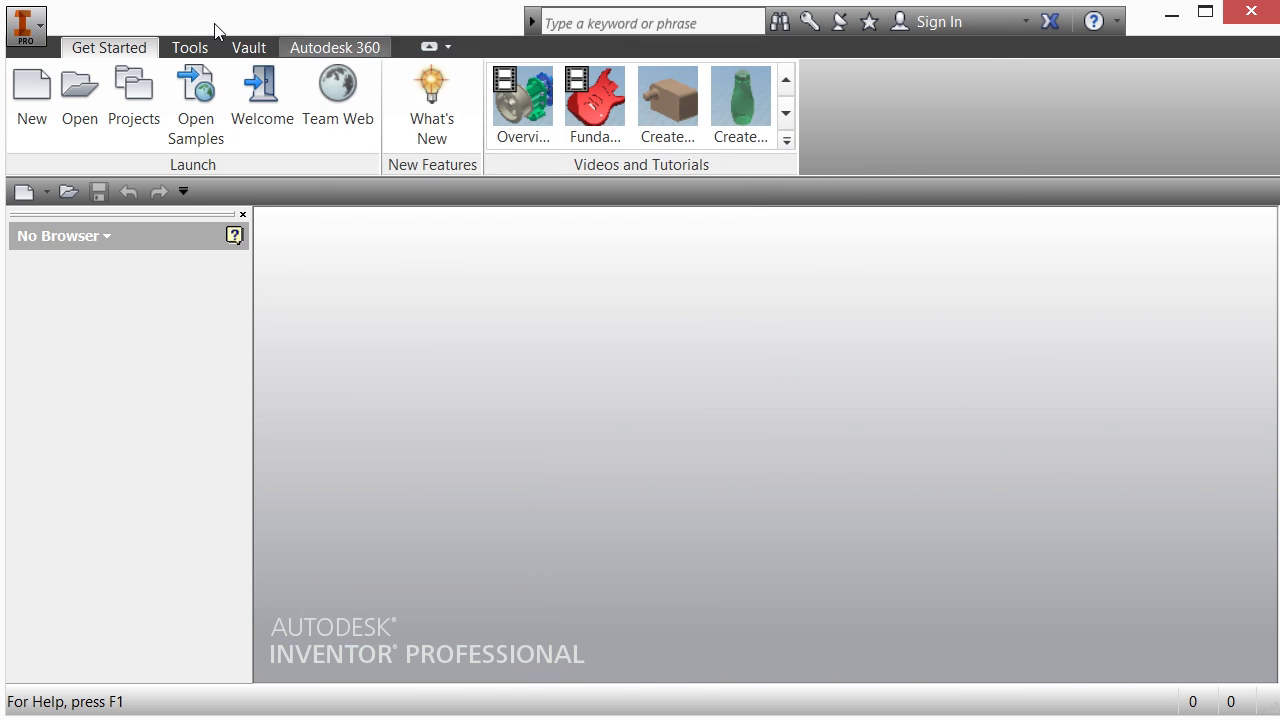
click(97, 118)
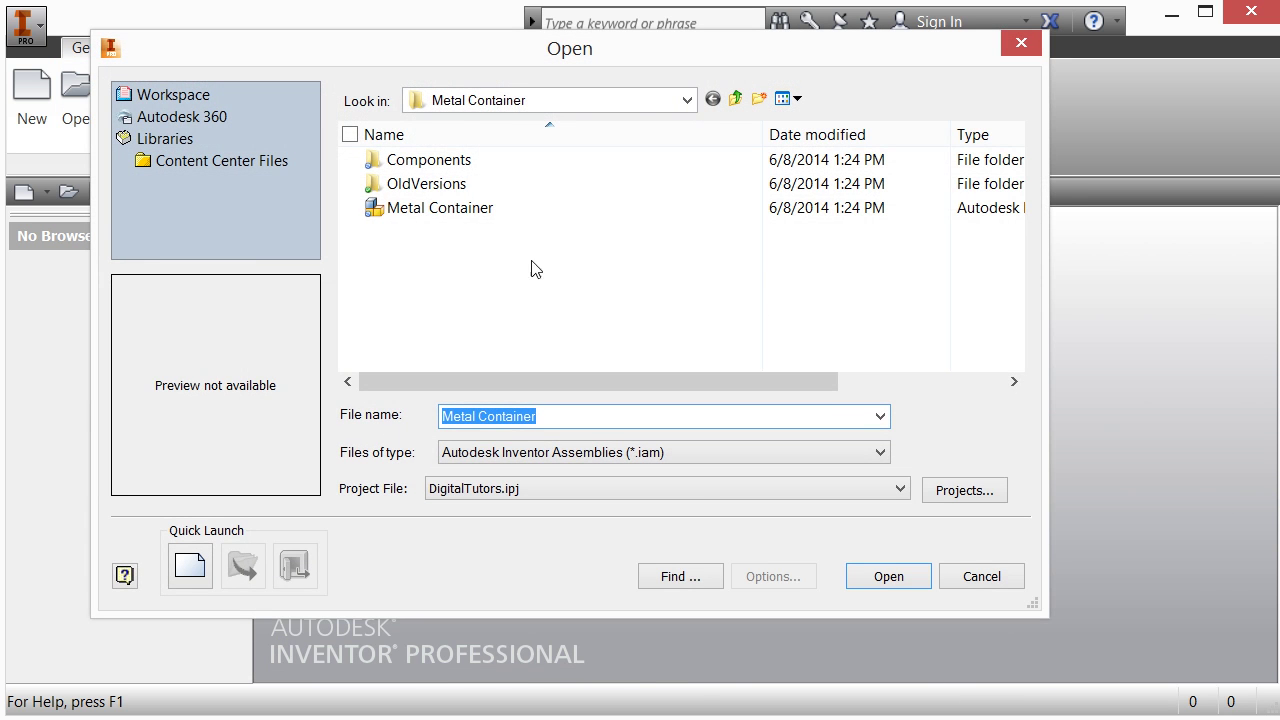
Open Metal Container.iam from the Metal Container folder
click(640, 102)
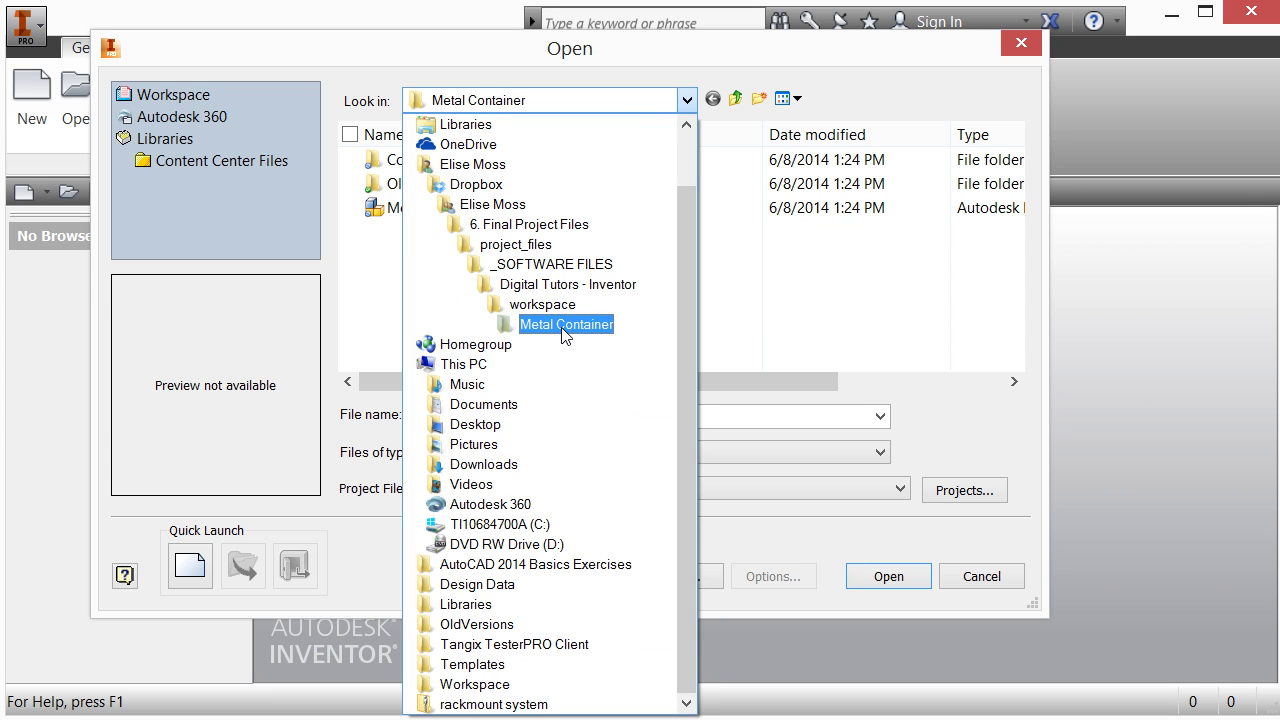
click(566, 325)
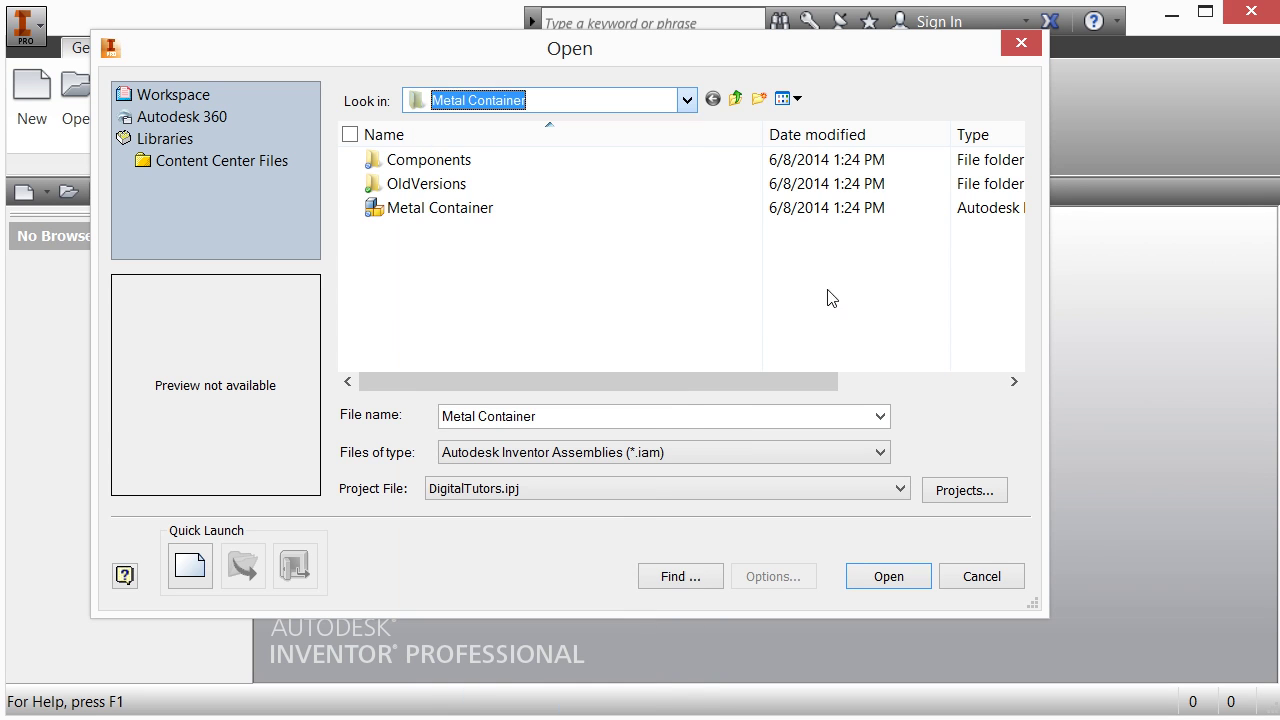
click(350, 209)
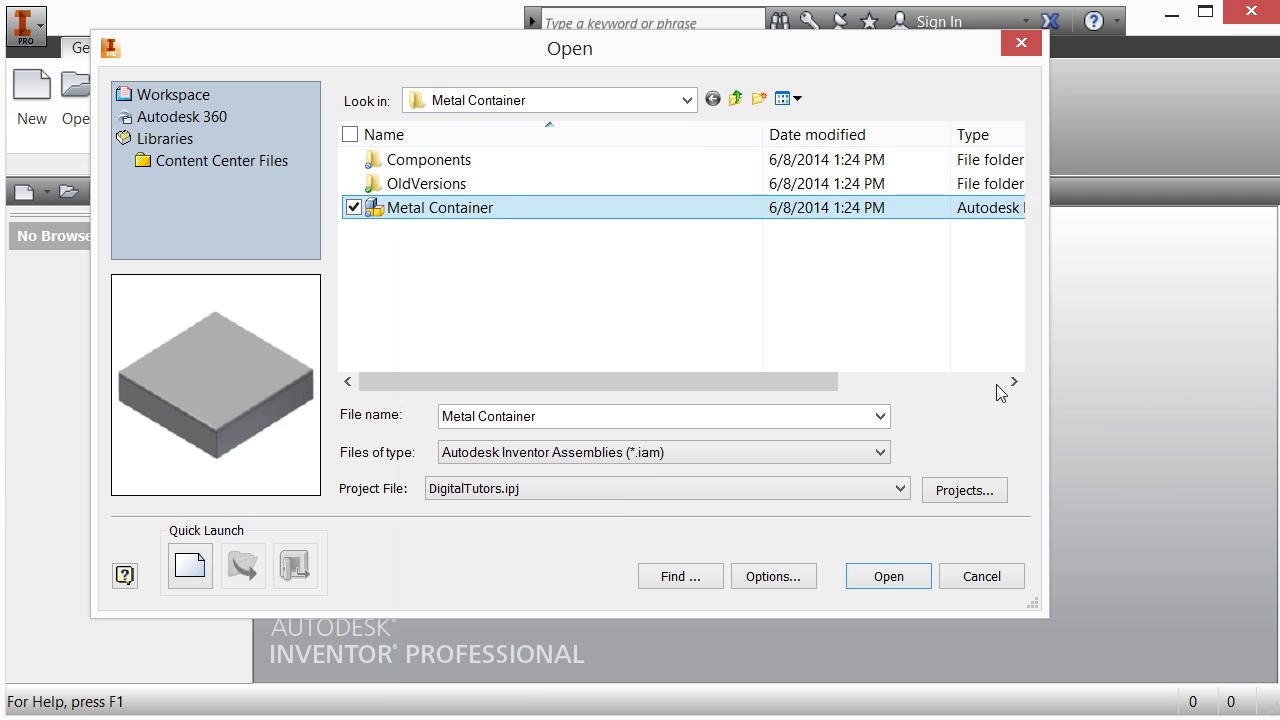
click(888, 577)
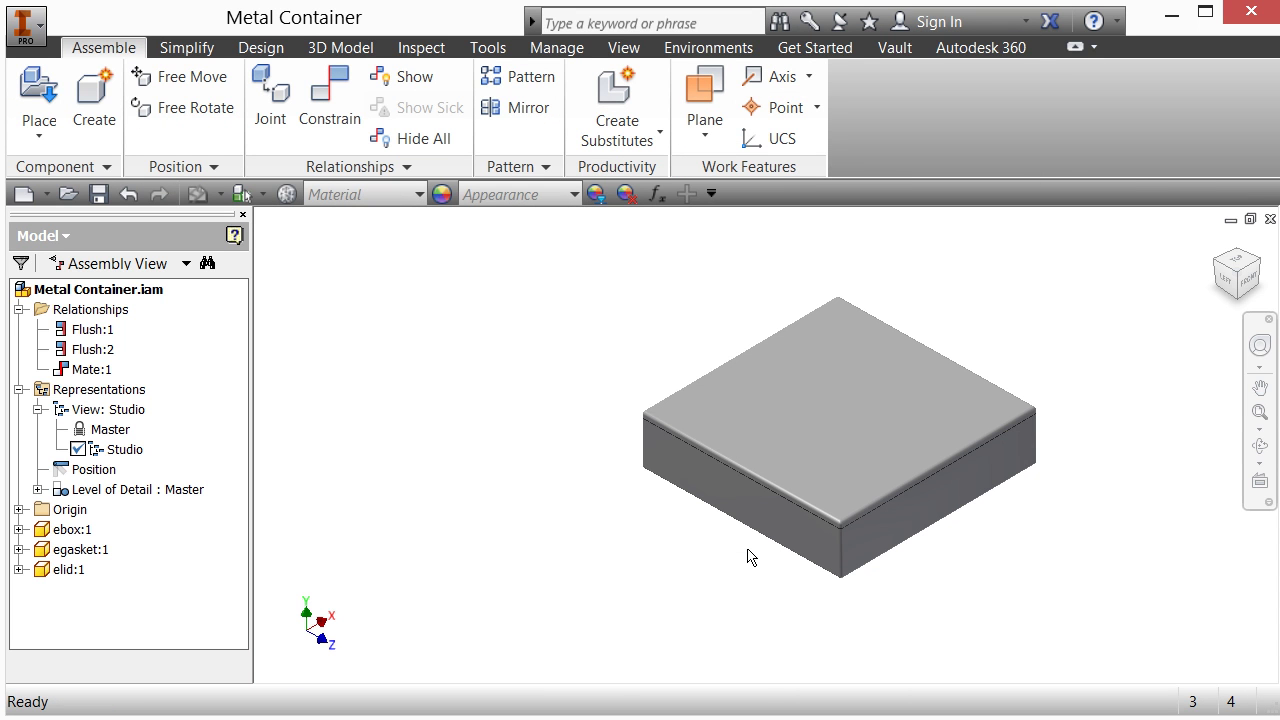
click(72, 533)
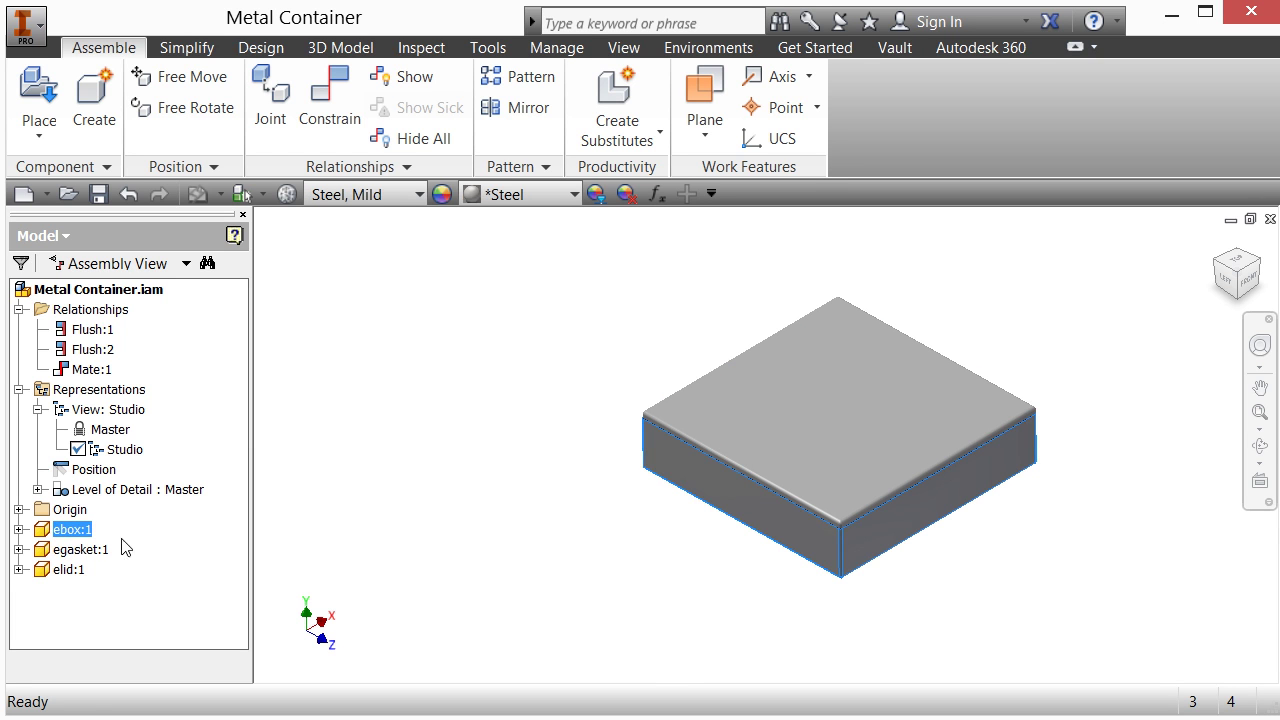
click(80, 550)
click(72, 570)
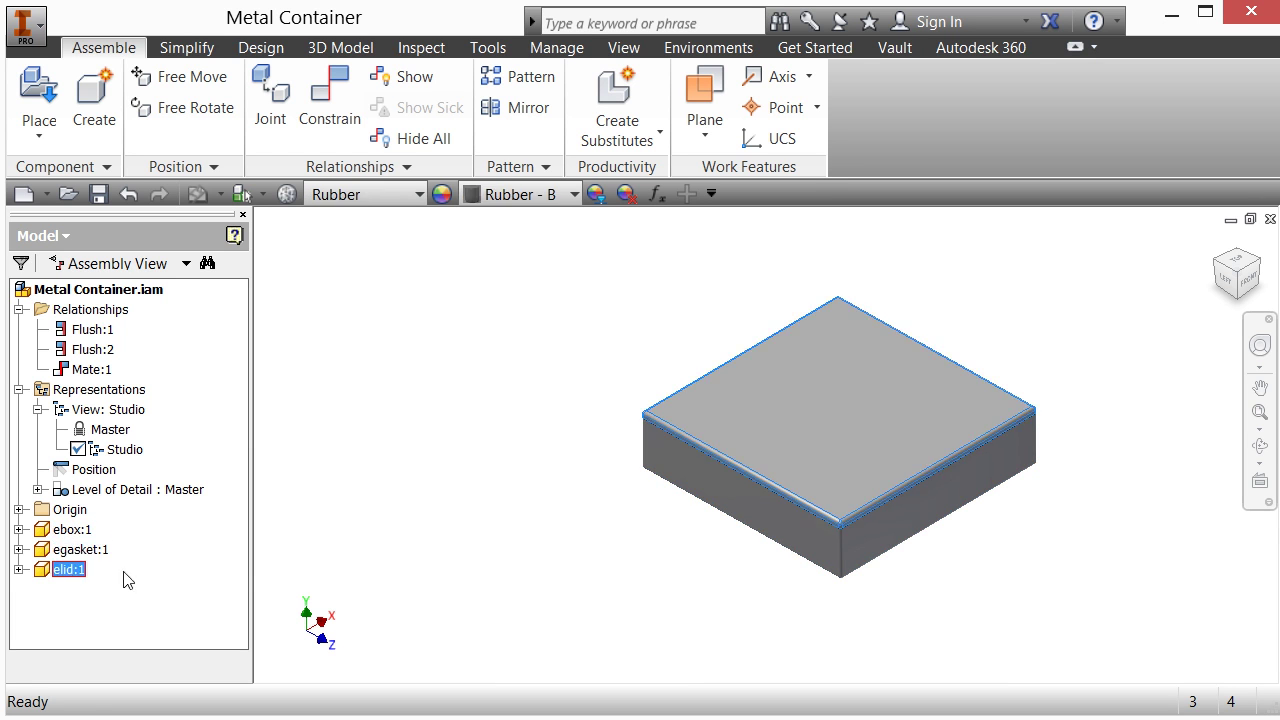
click(366, 535)
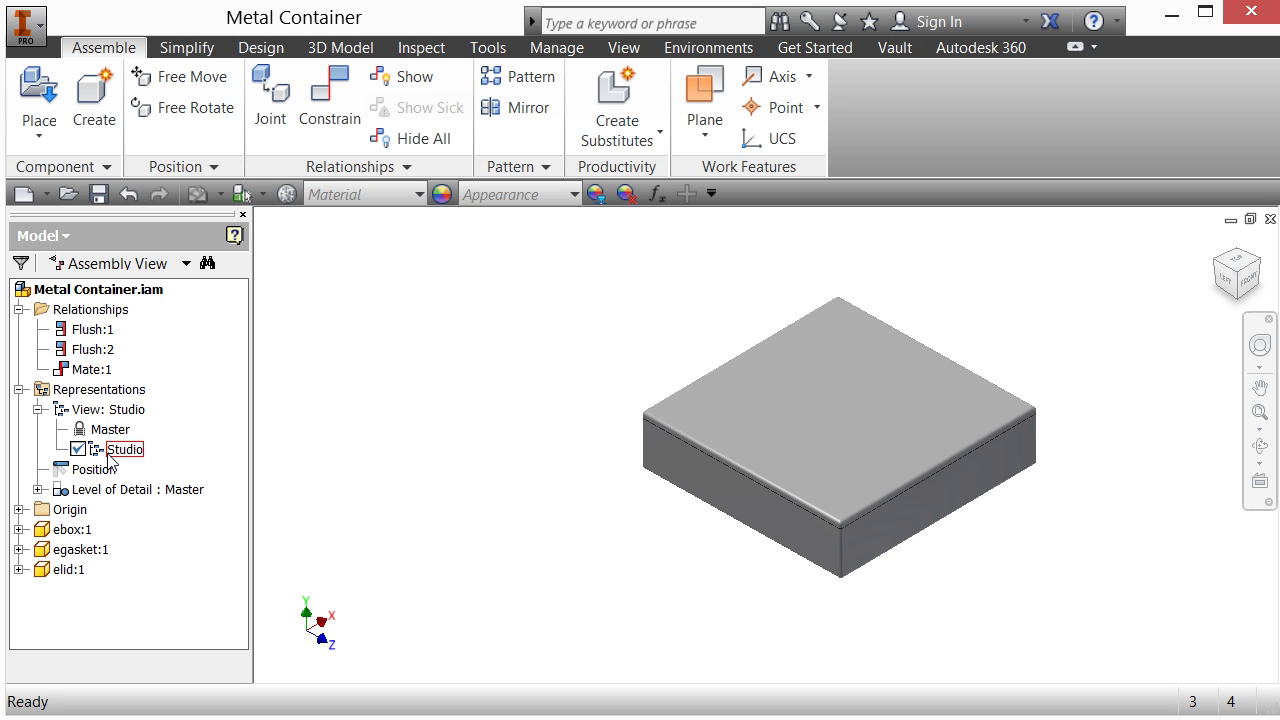
click(38, 489)
click(120, 509)
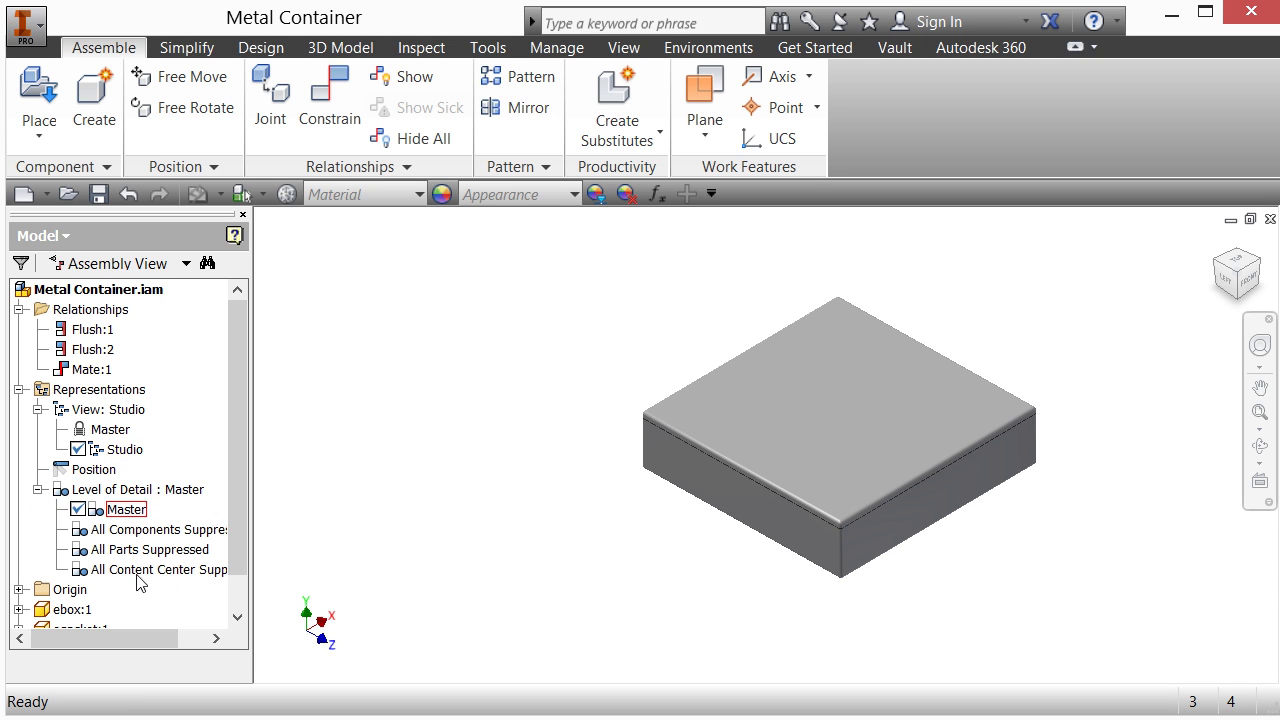
click(39, 490)
click(88, 470)
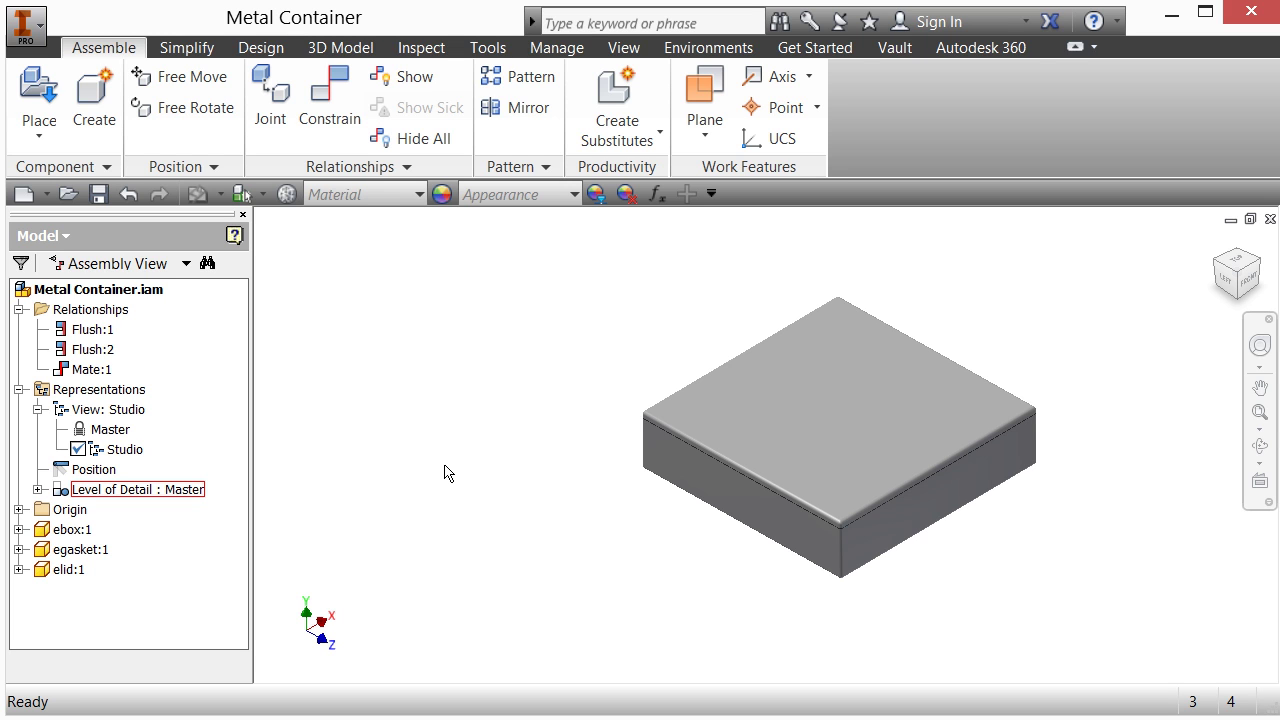
Create a new design view under Studio and rename it Magenta
right_click(116, 425)
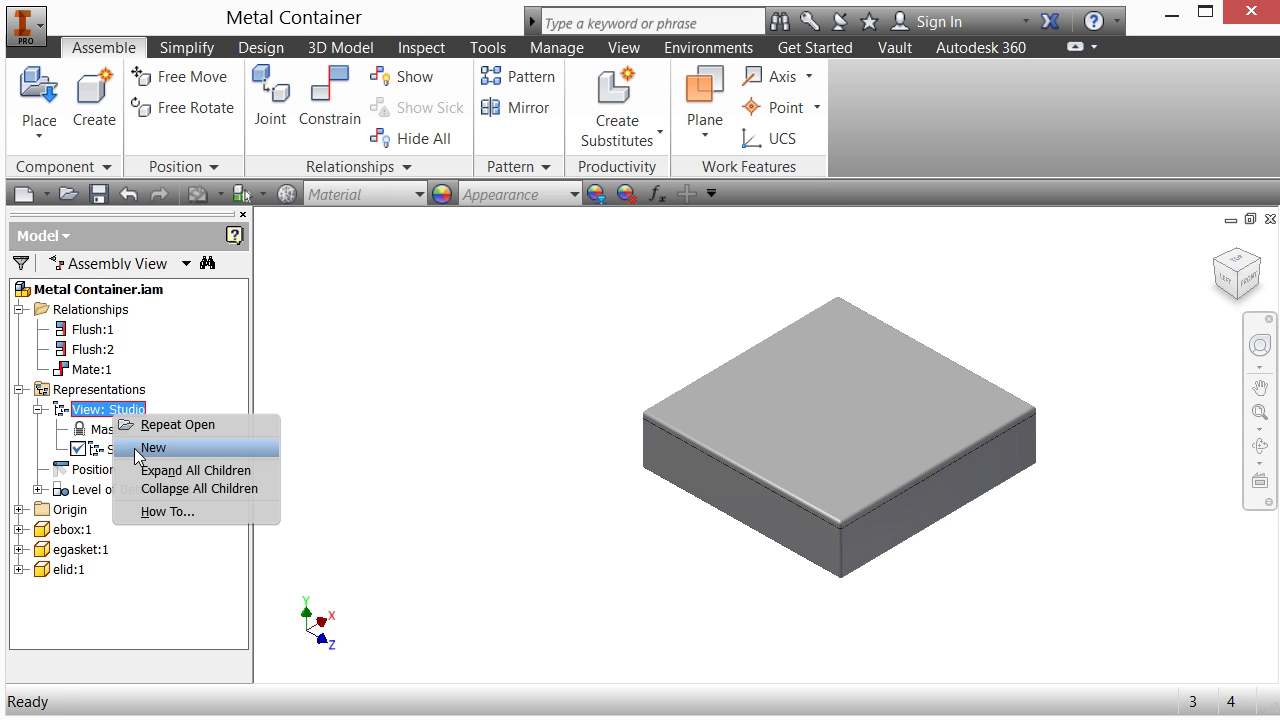
click(175, 461)
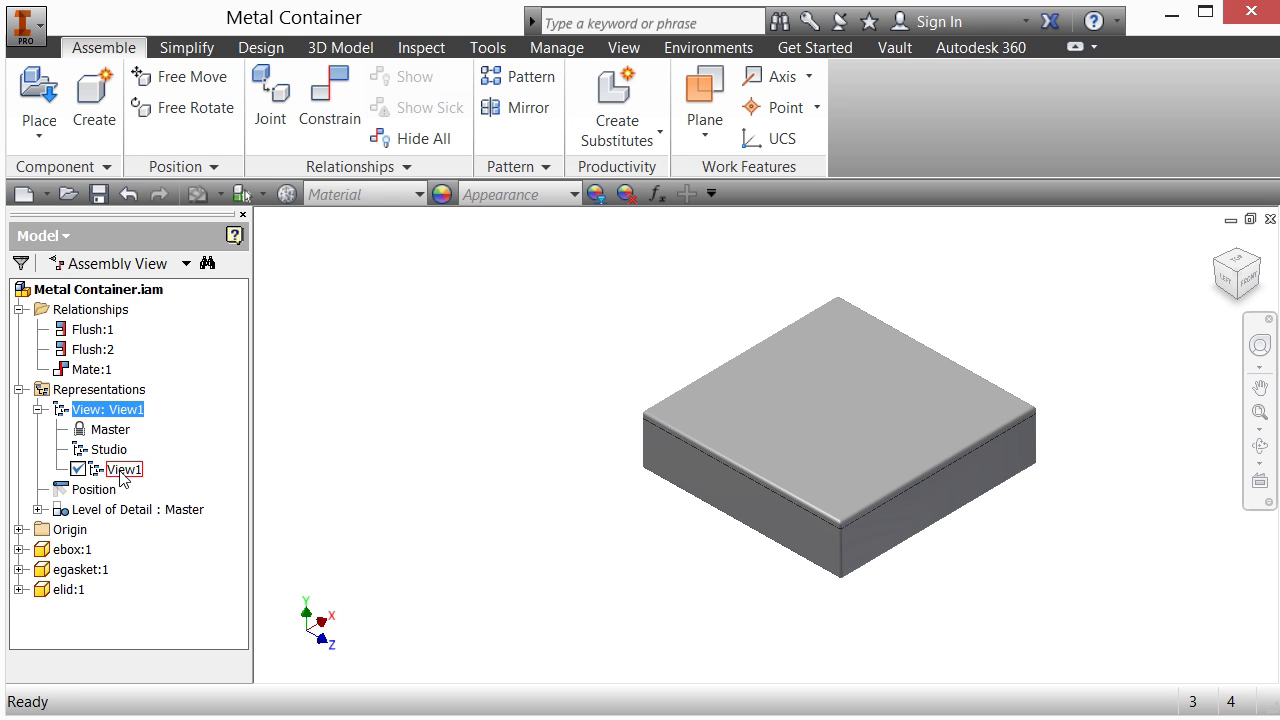
click(124, 469)
click(124, 469)
text(Magenta)
key(Return)
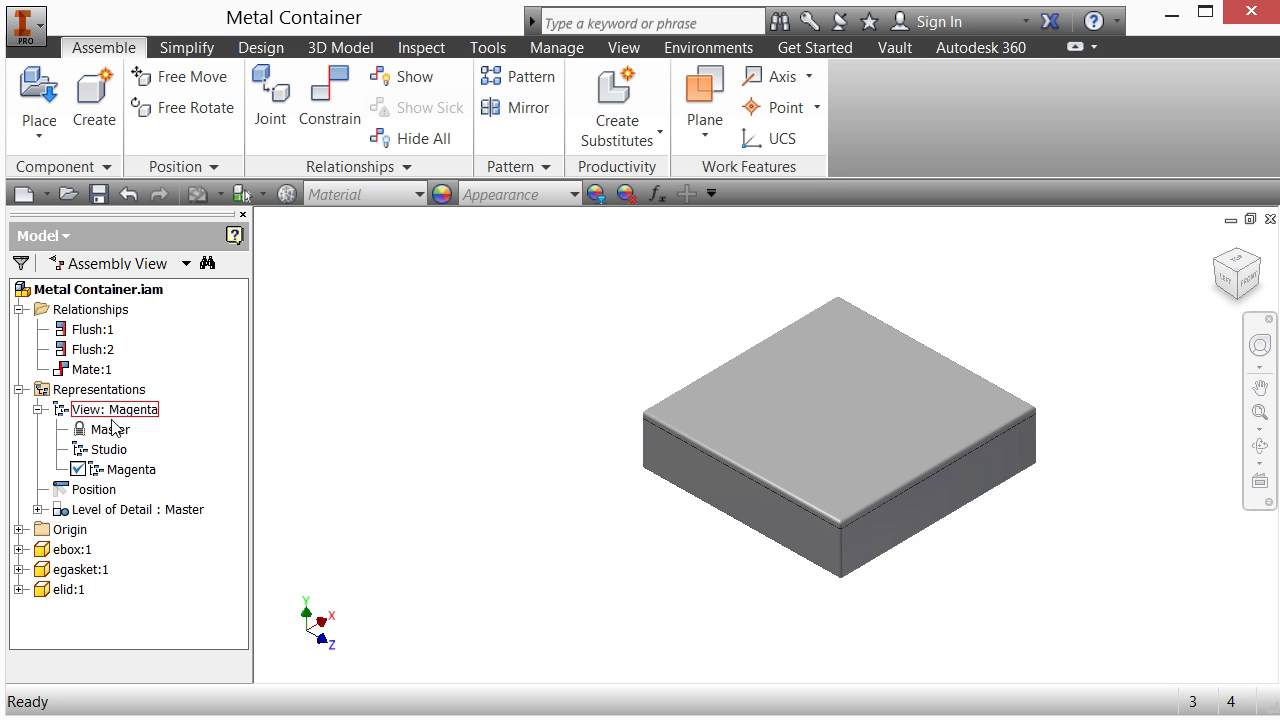
right_click(112, 410)
click(490, 490)
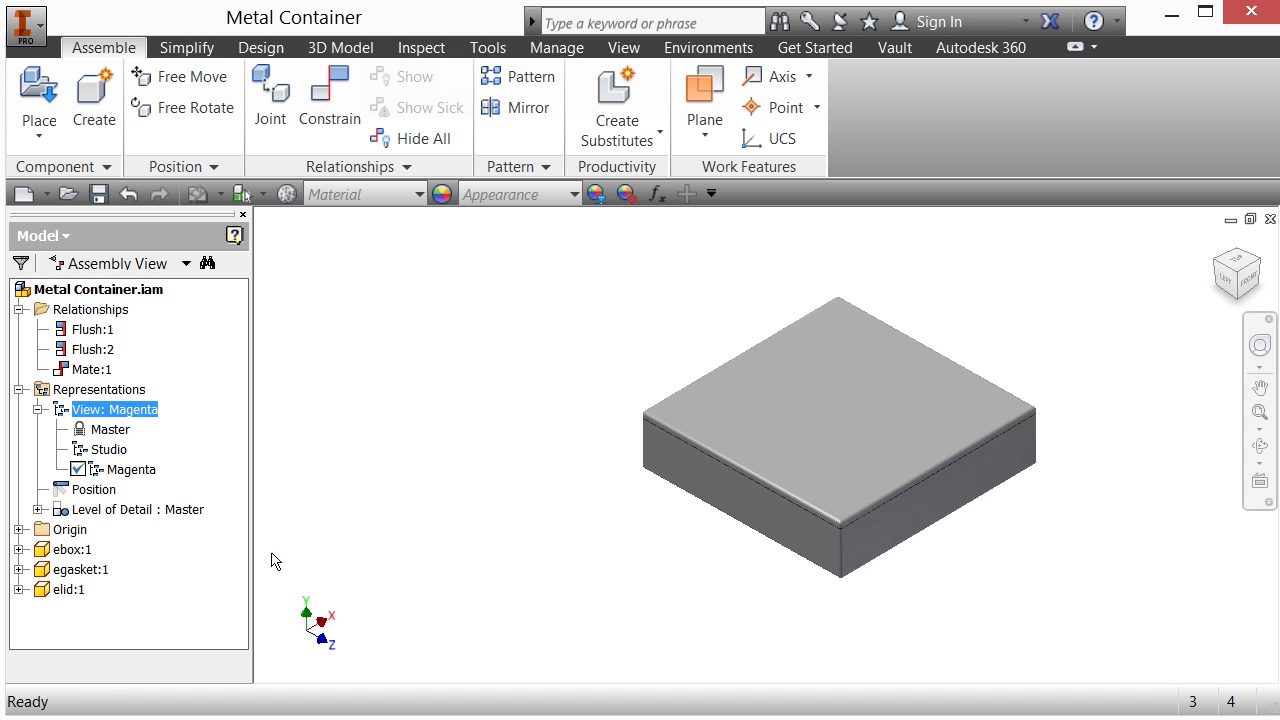
Give the ebox:1 and elid:1 parts the Magenta appearance in the Magenta view
click(70, 552)
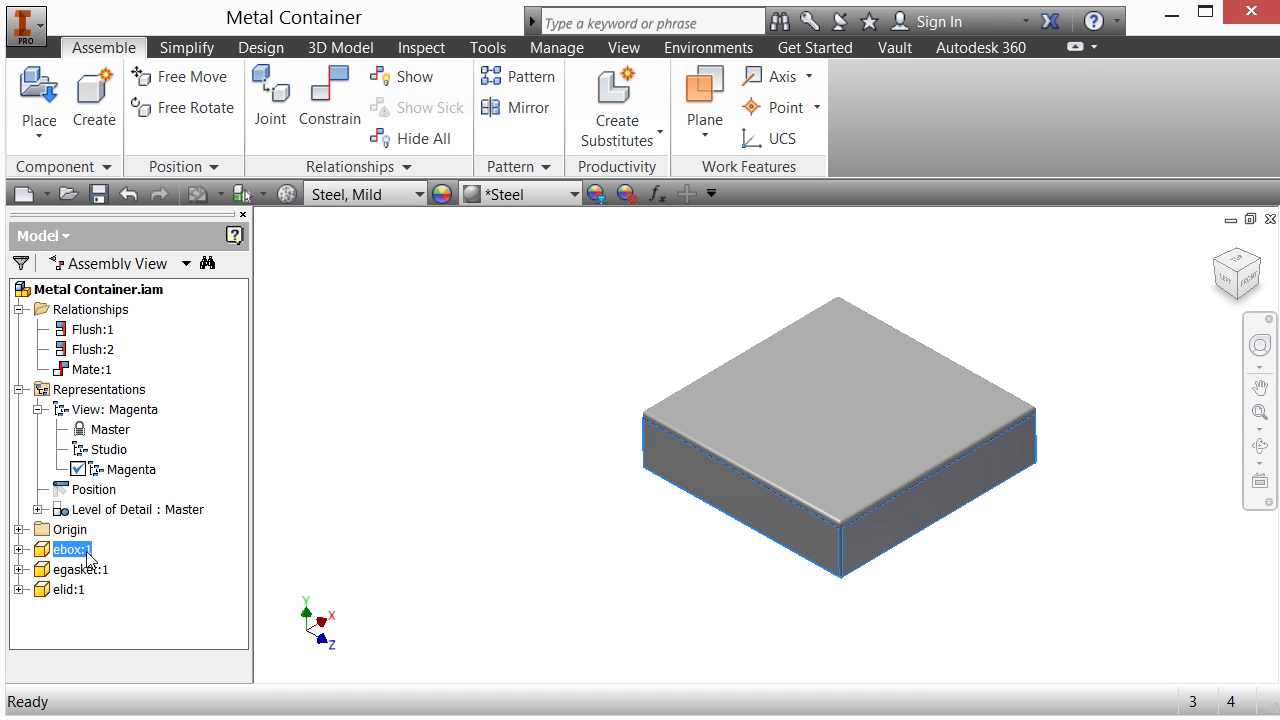
ctrl+click(70, 590)
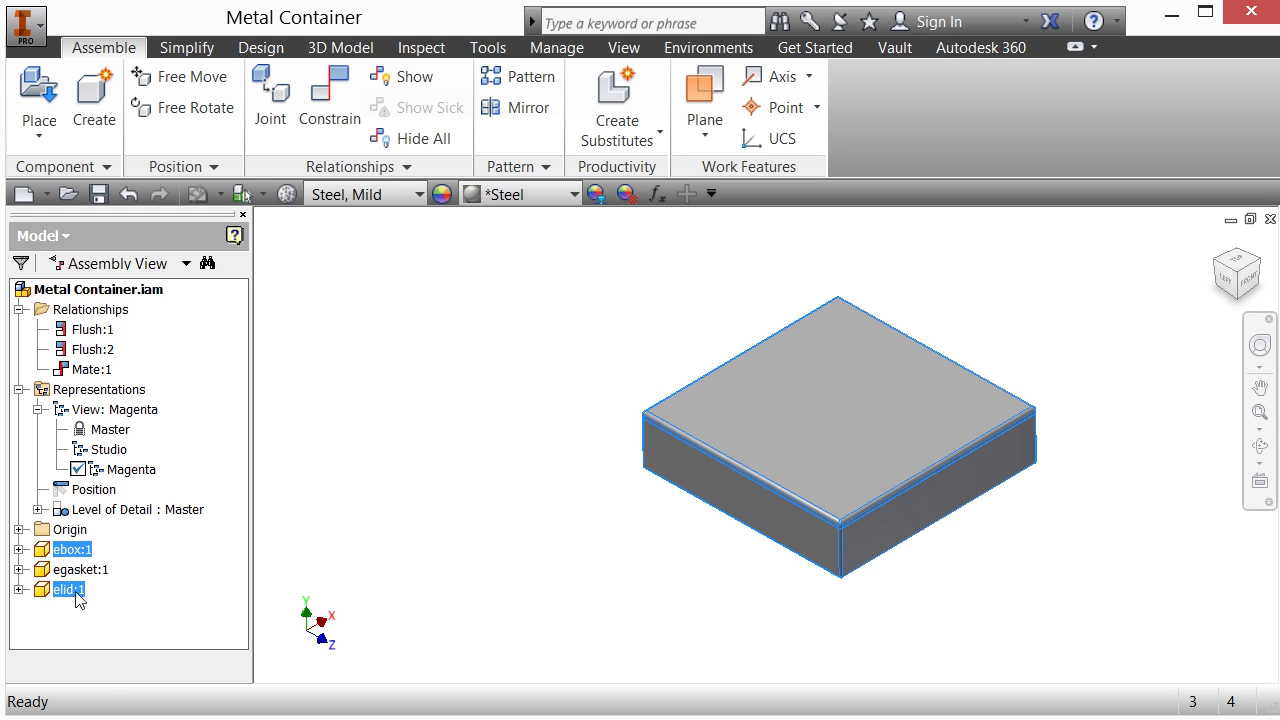
click(575, 195)
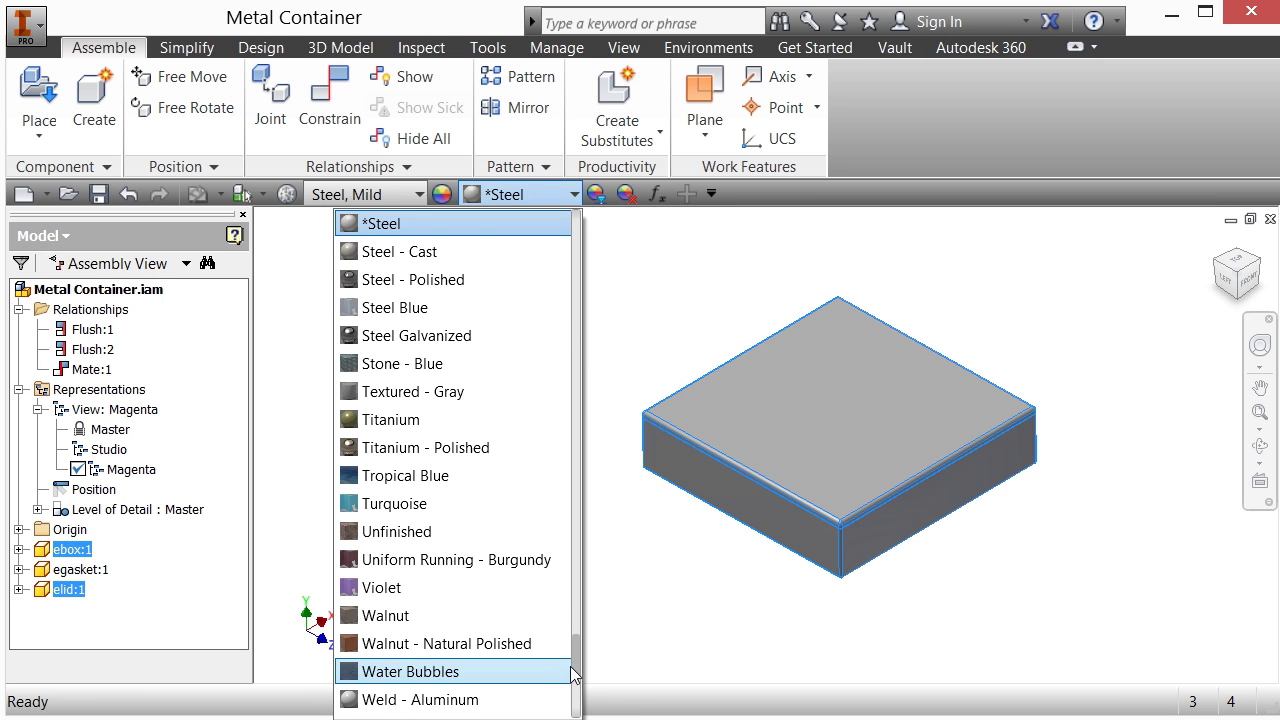
drag(578, 667, 557, 484)
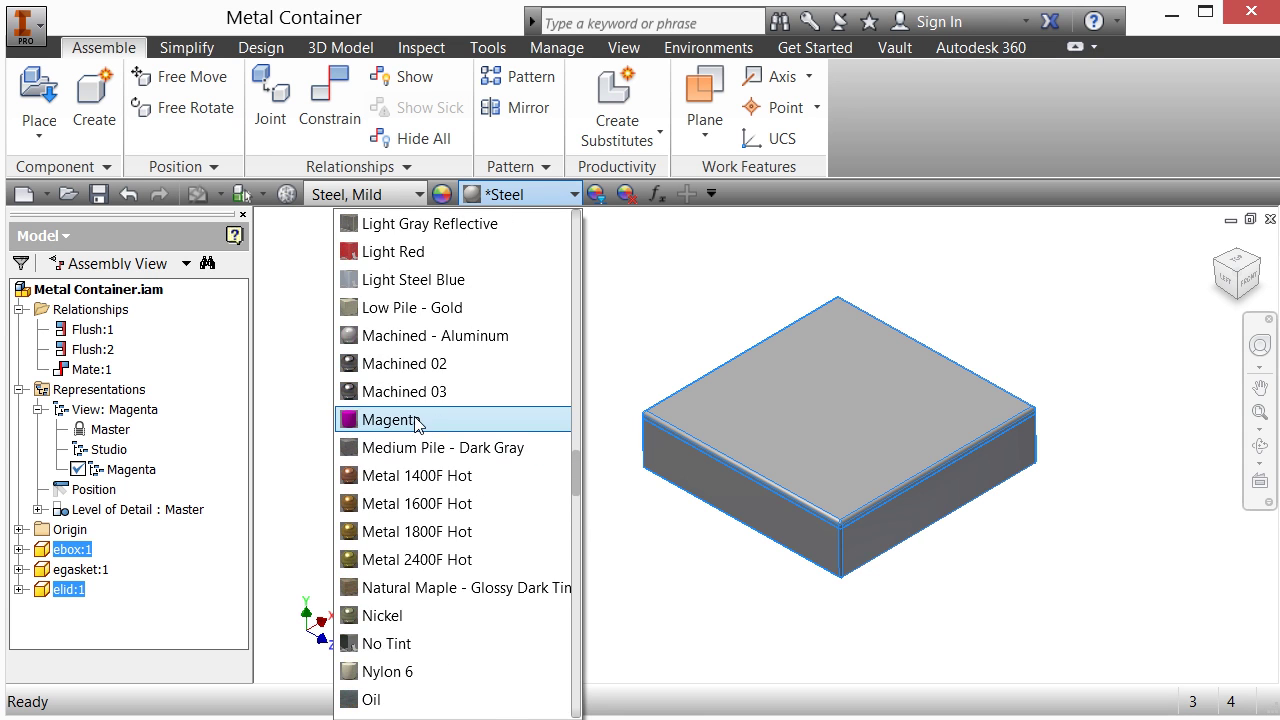
click(491, 419)
click(431, 459)
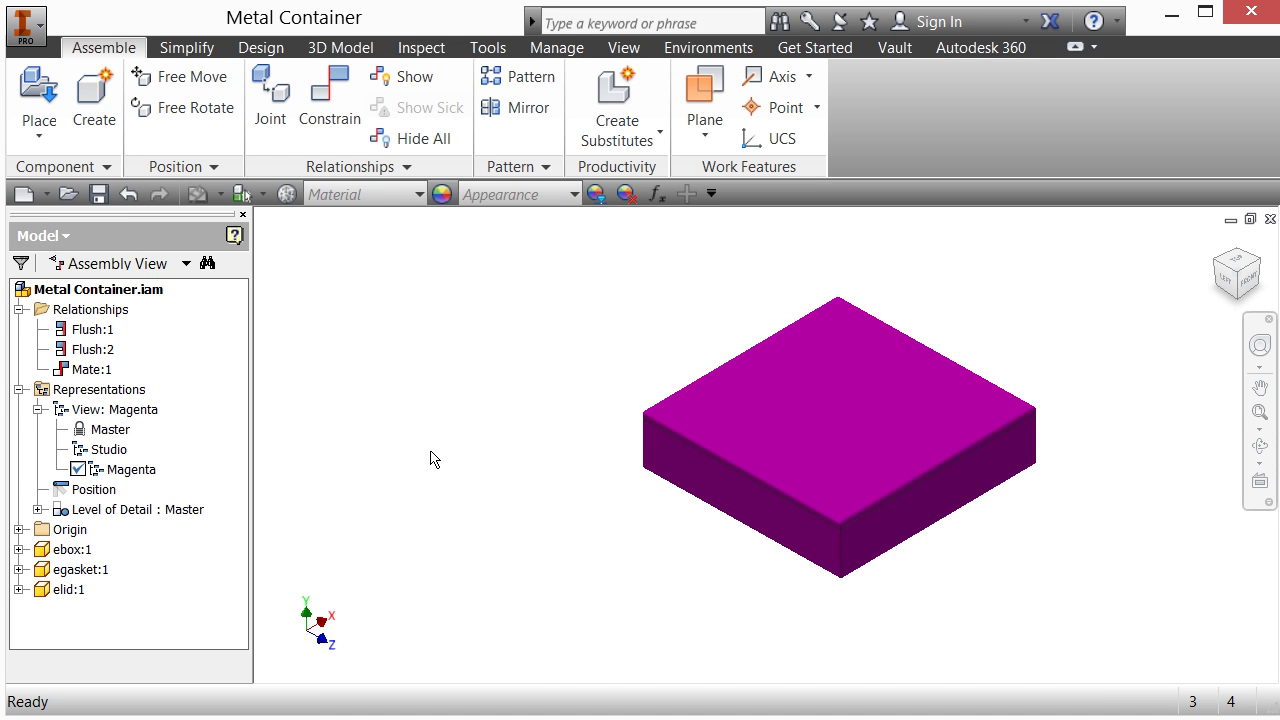
click(88, 412)
Create another new design view and rename it Orange
right_click(121, 412)
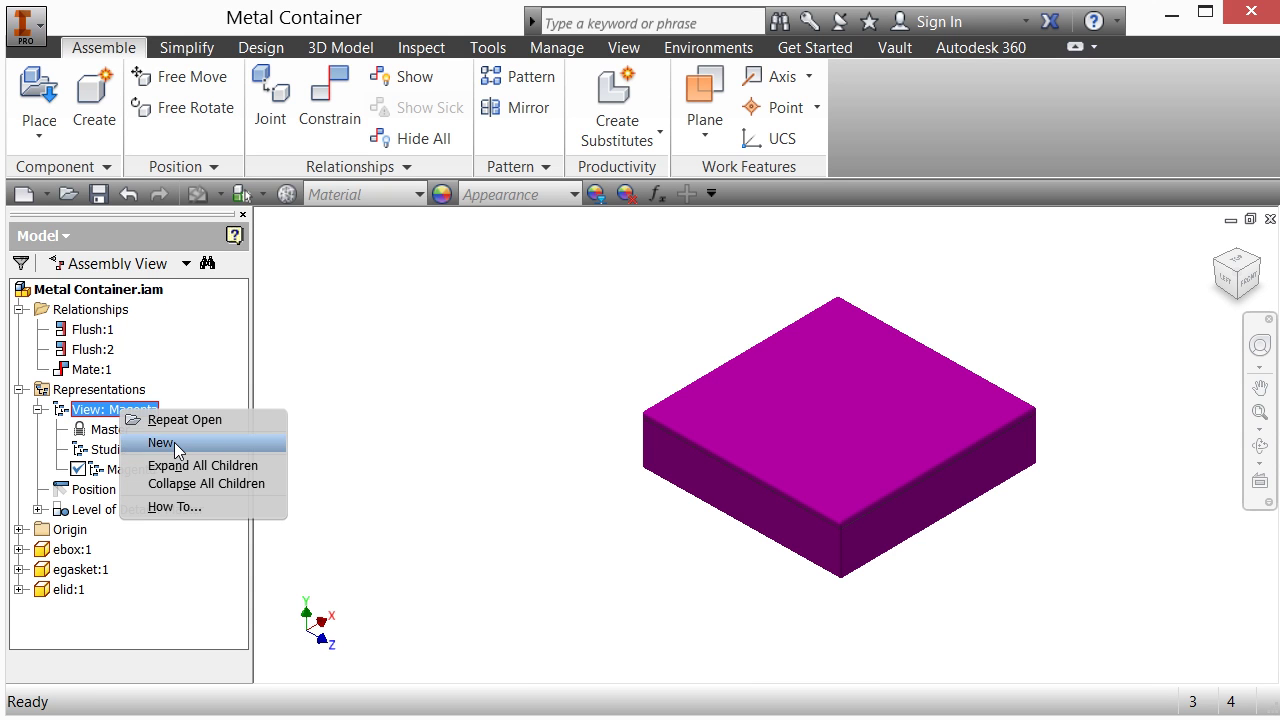
click(160, 443)
click(125, 490)
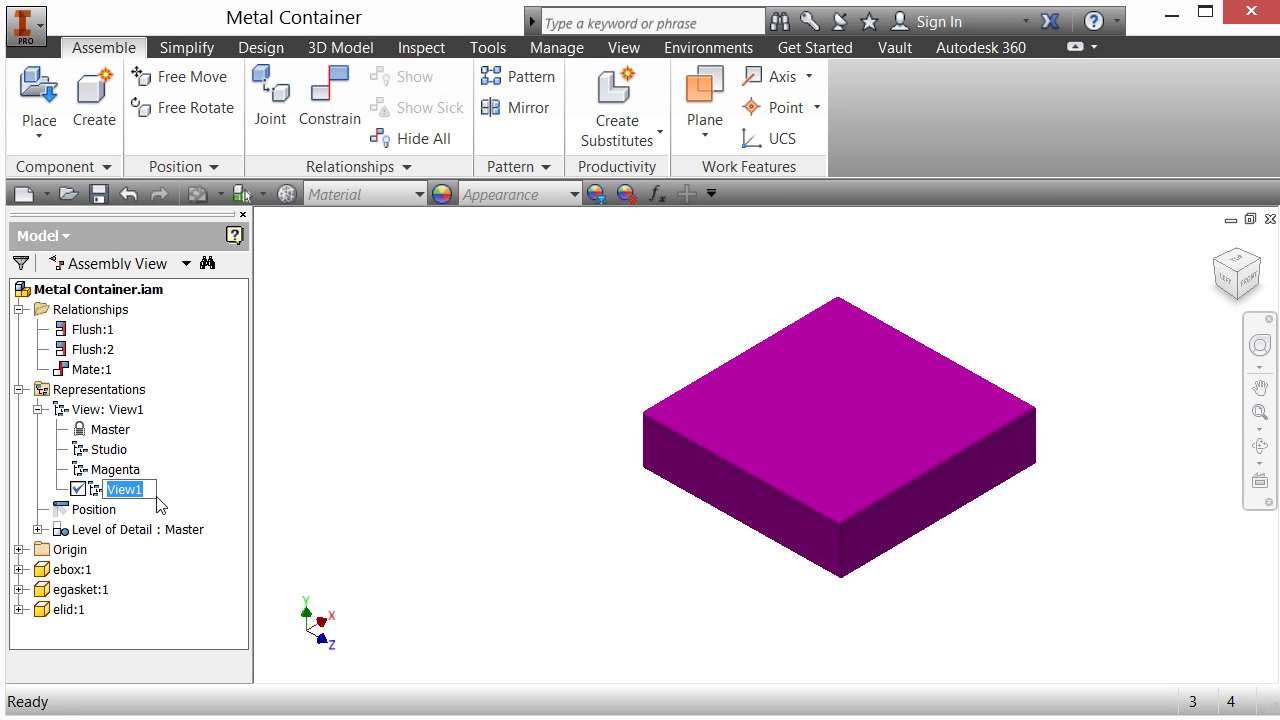
text(Orange)
key(Return)
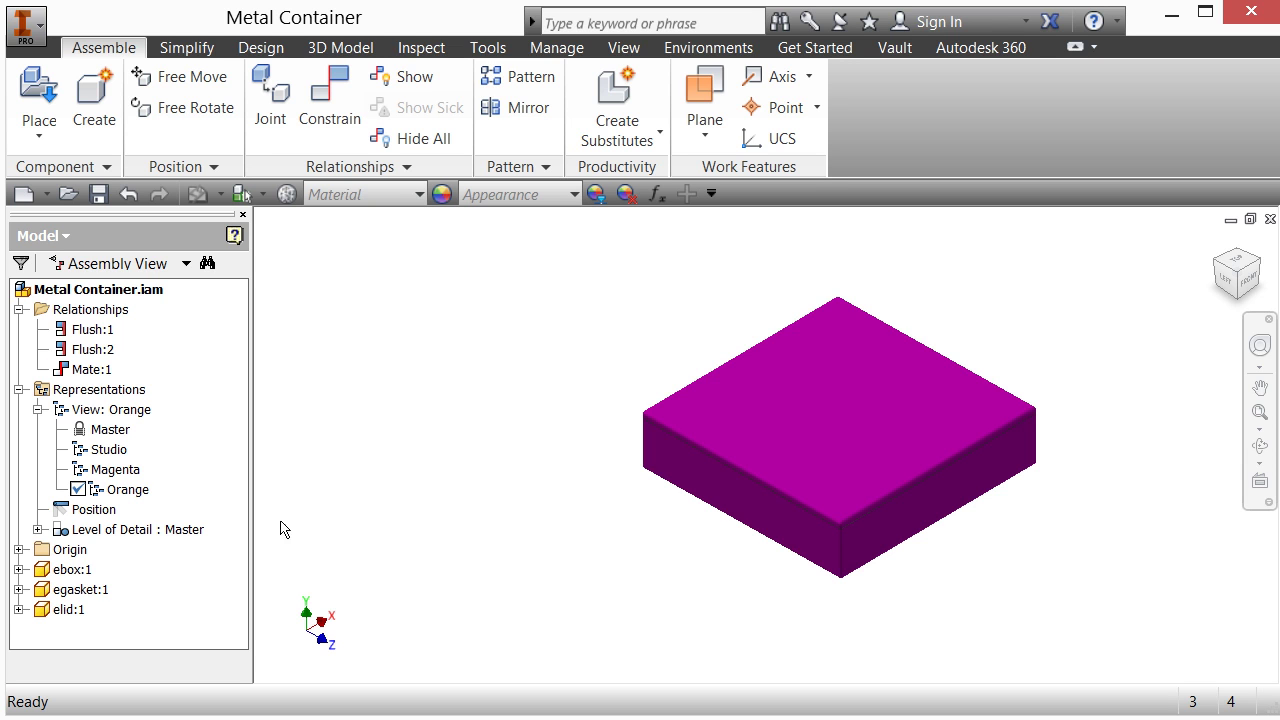
Give the ebox:1 and elid:1 parts the Orange appearance
click(105, 571)
ctrl+click(66, 610)
click(573, 194)
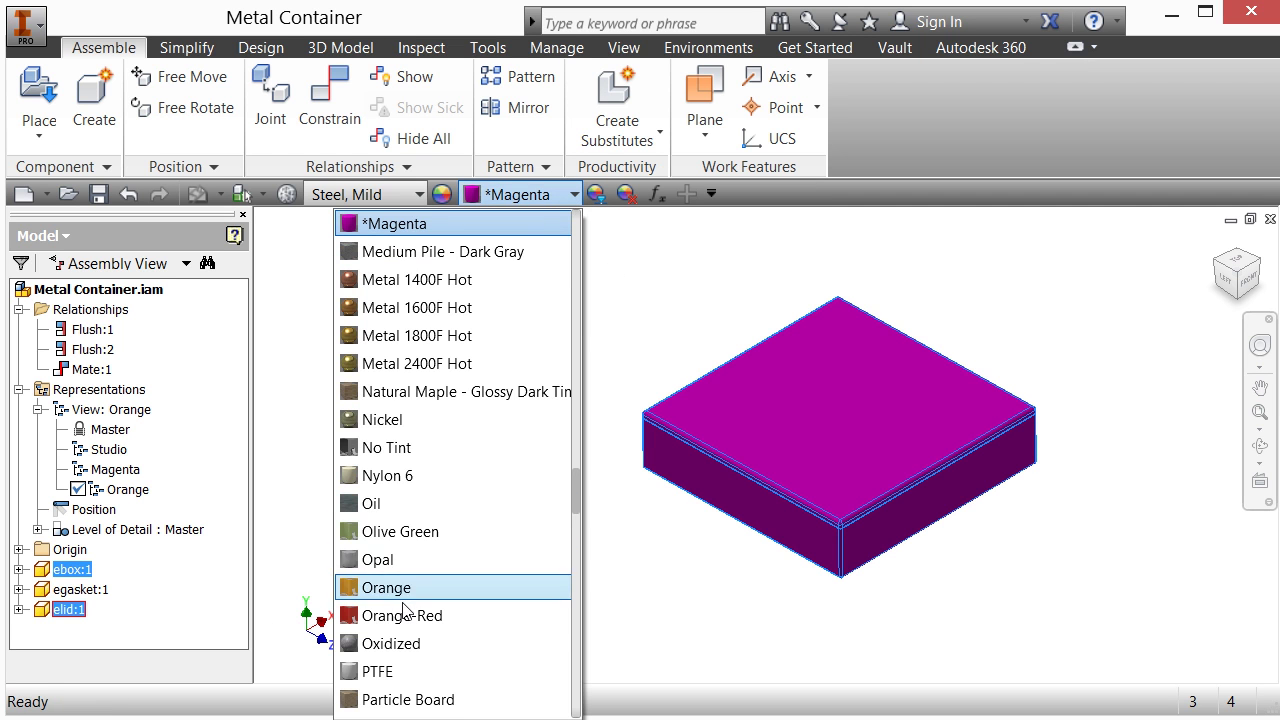
key(Escape)
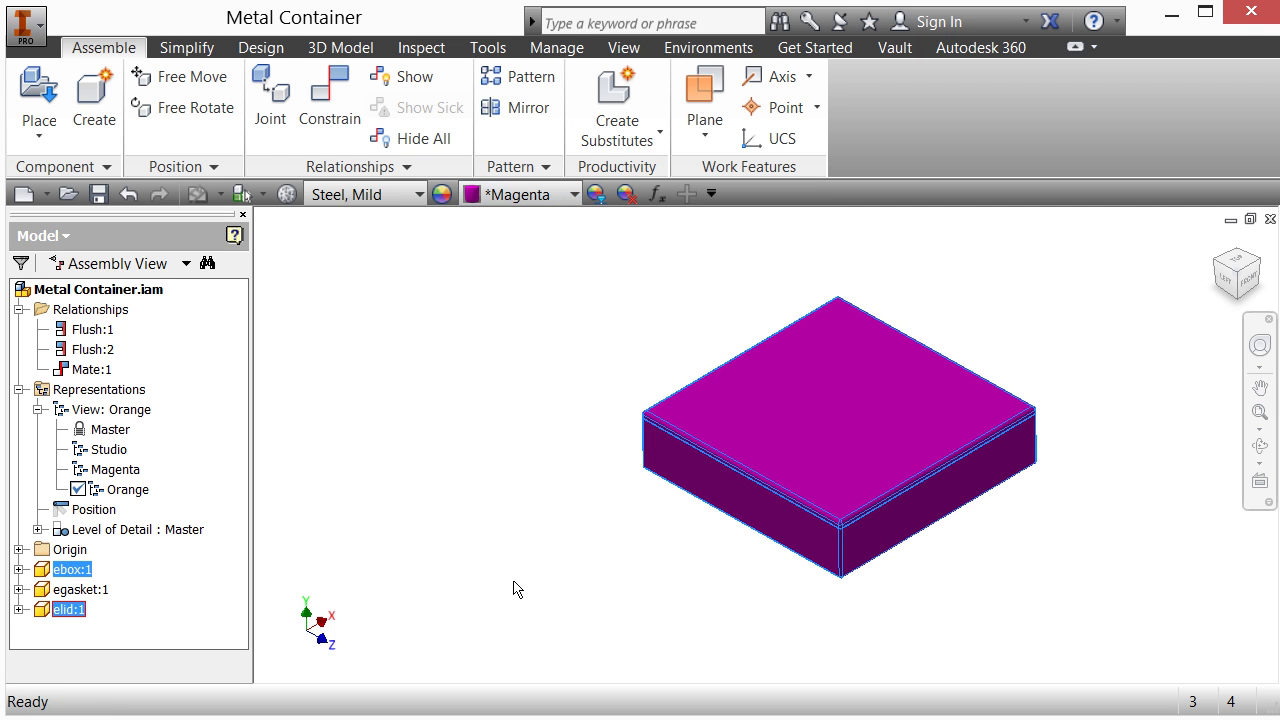
click(575, 196)
click(387, 592)
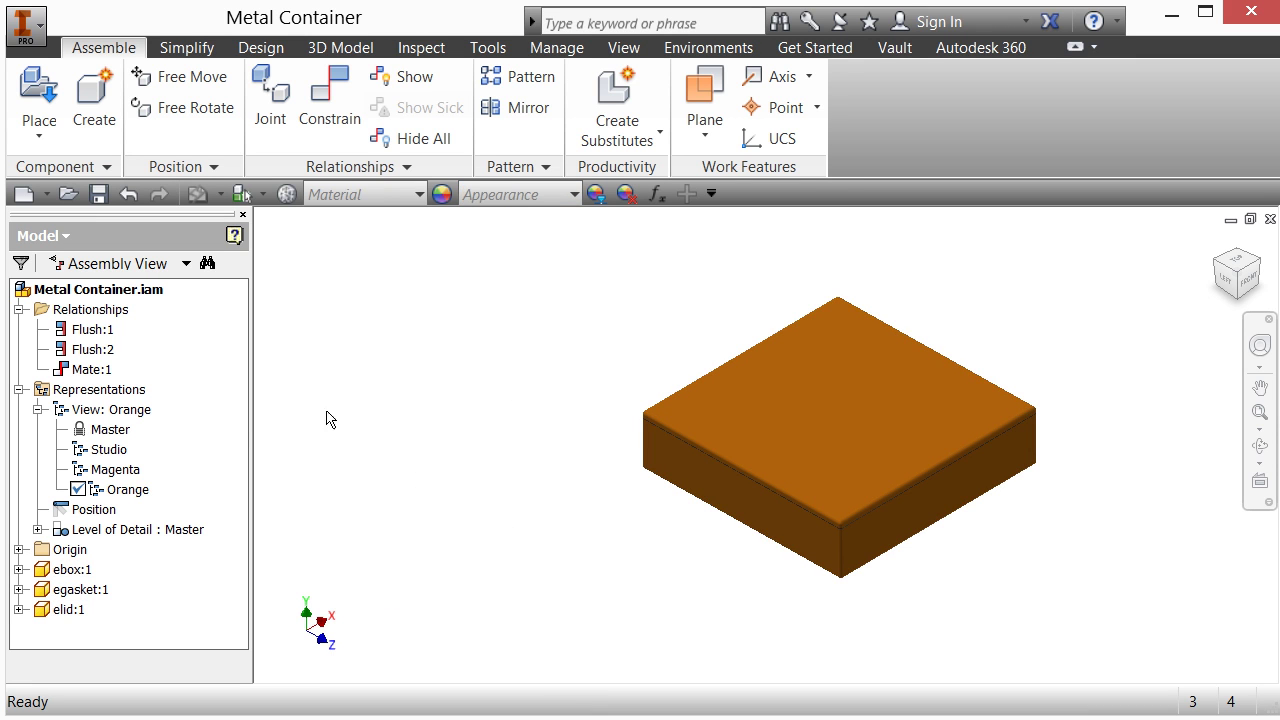
Activate the Magenta, Orange and Studio design views in turn, ending on Master
right_click(110, 476)
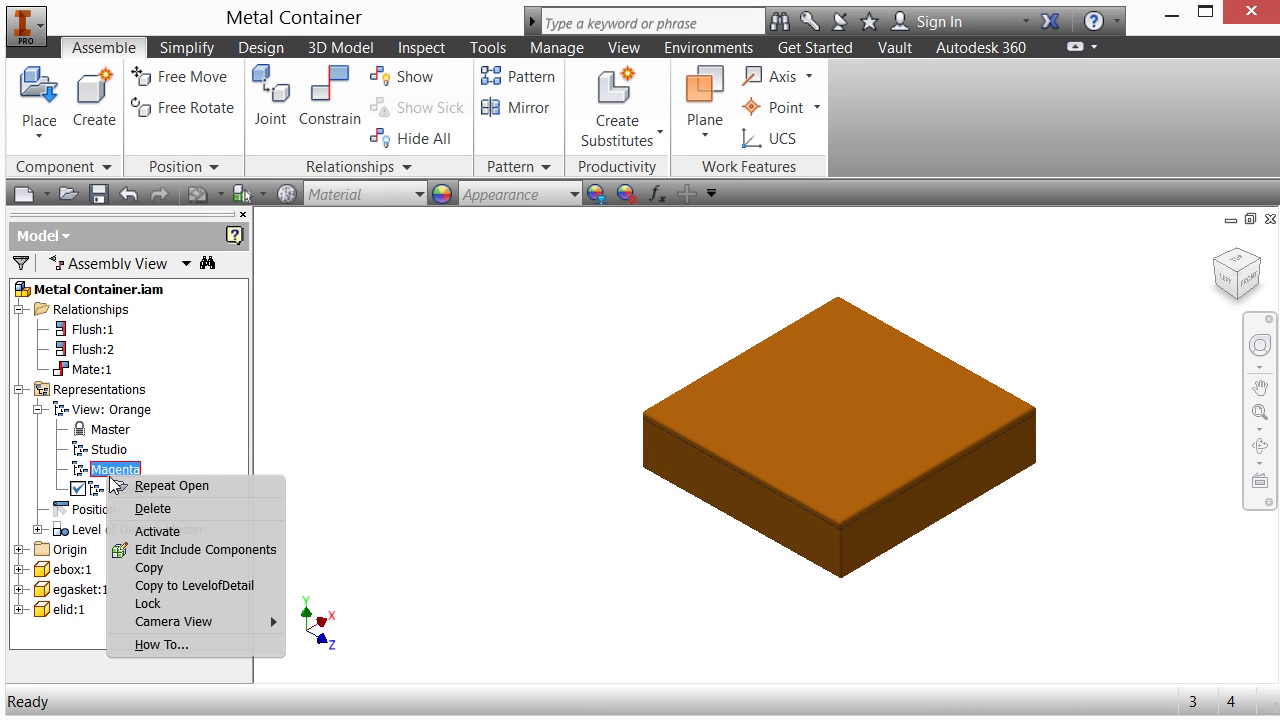
click(205, 531)
right_click(110, 489)
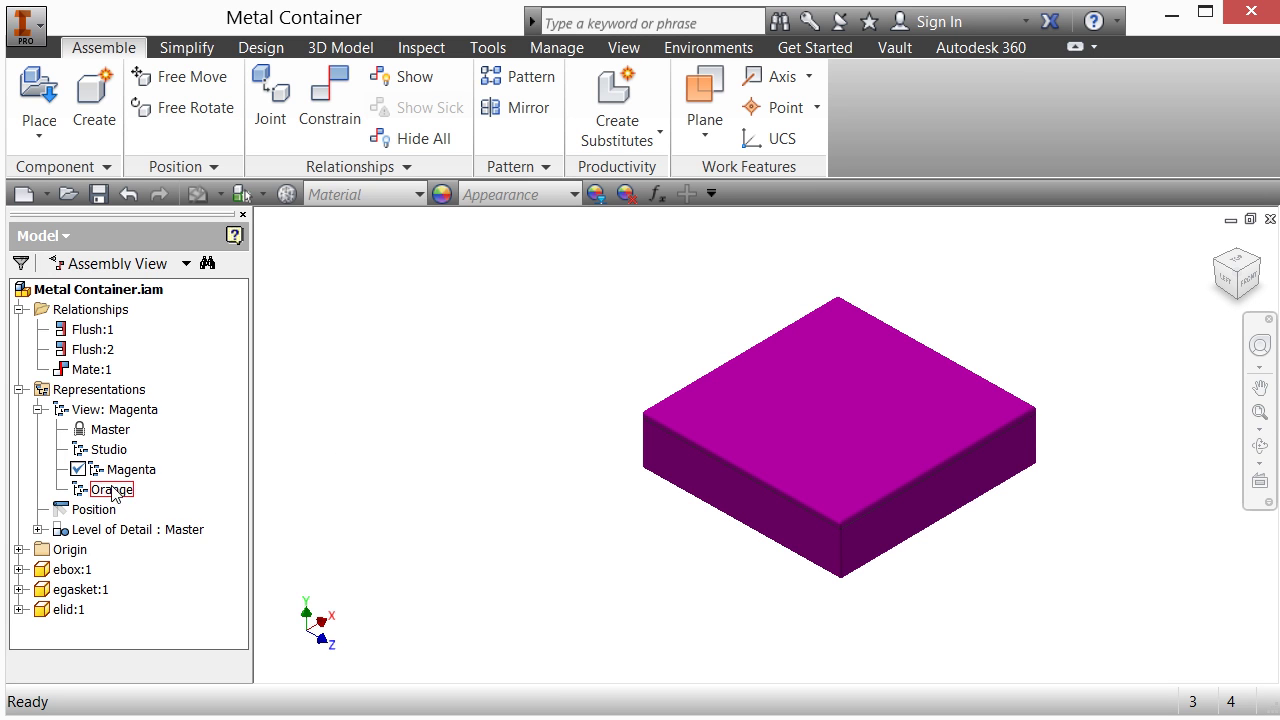
click(215, 545)
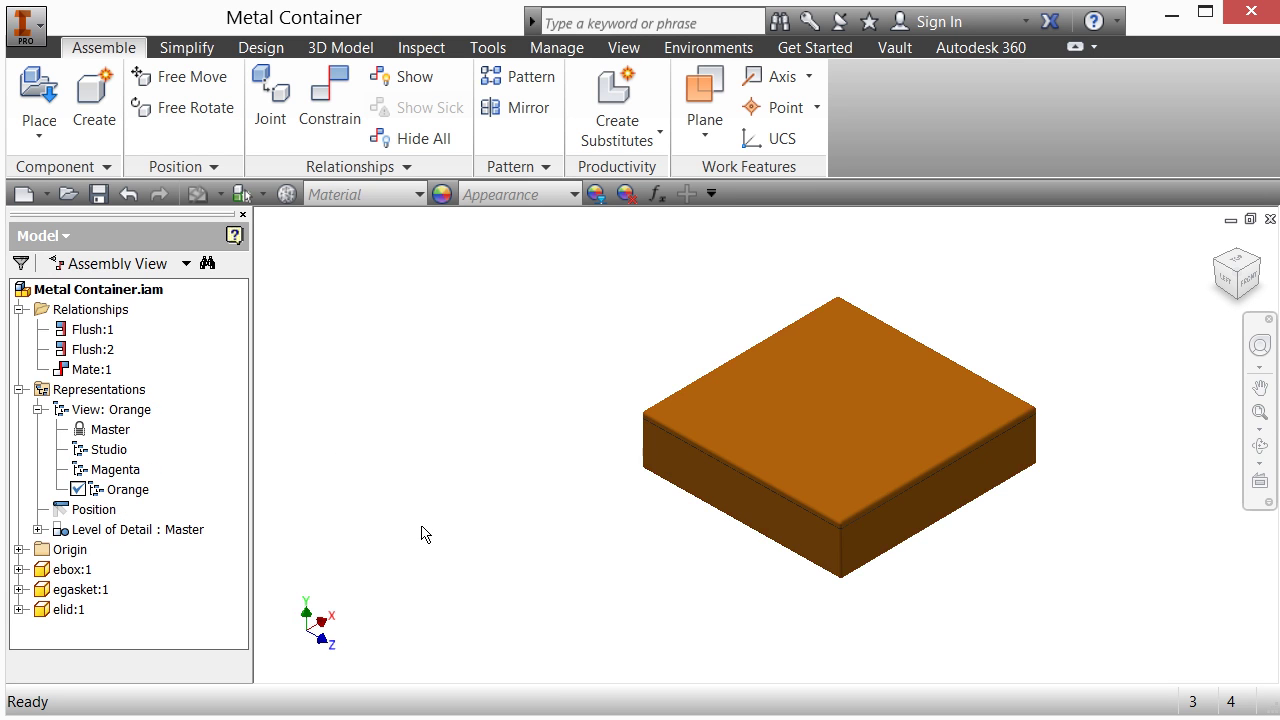
right_click(110, 450)
click(250, 503)
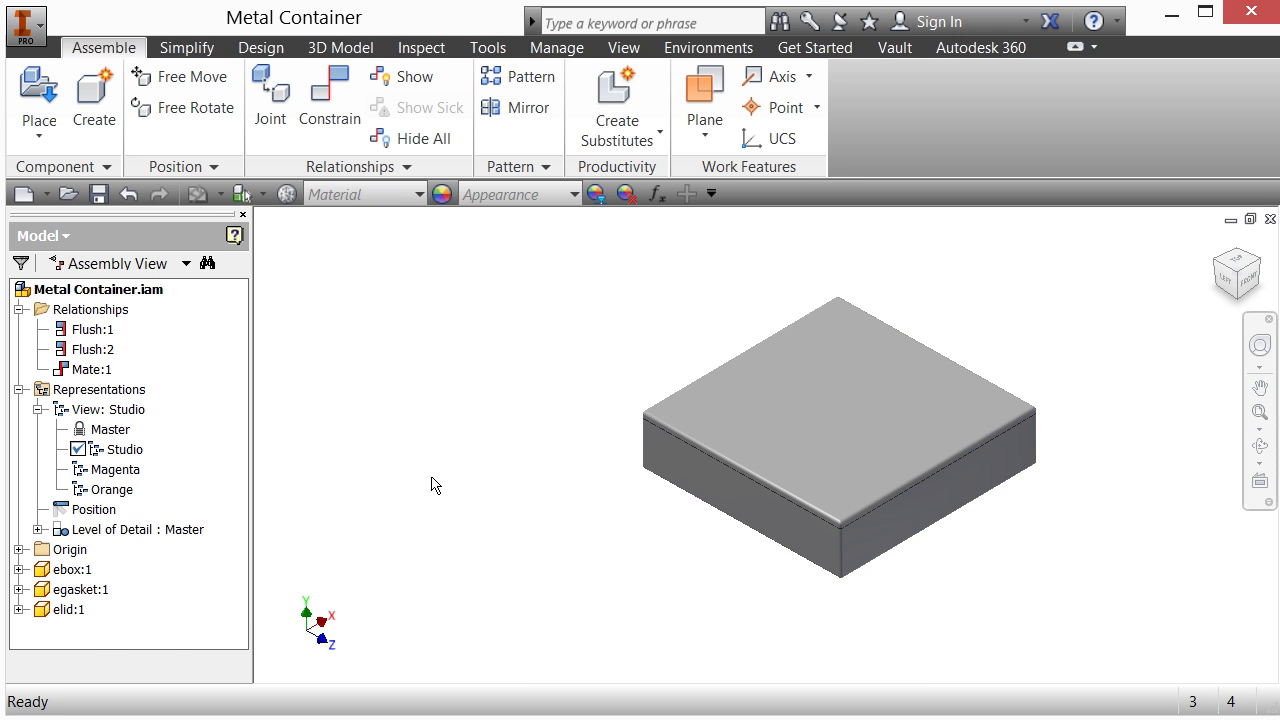
right_click(100, 429)
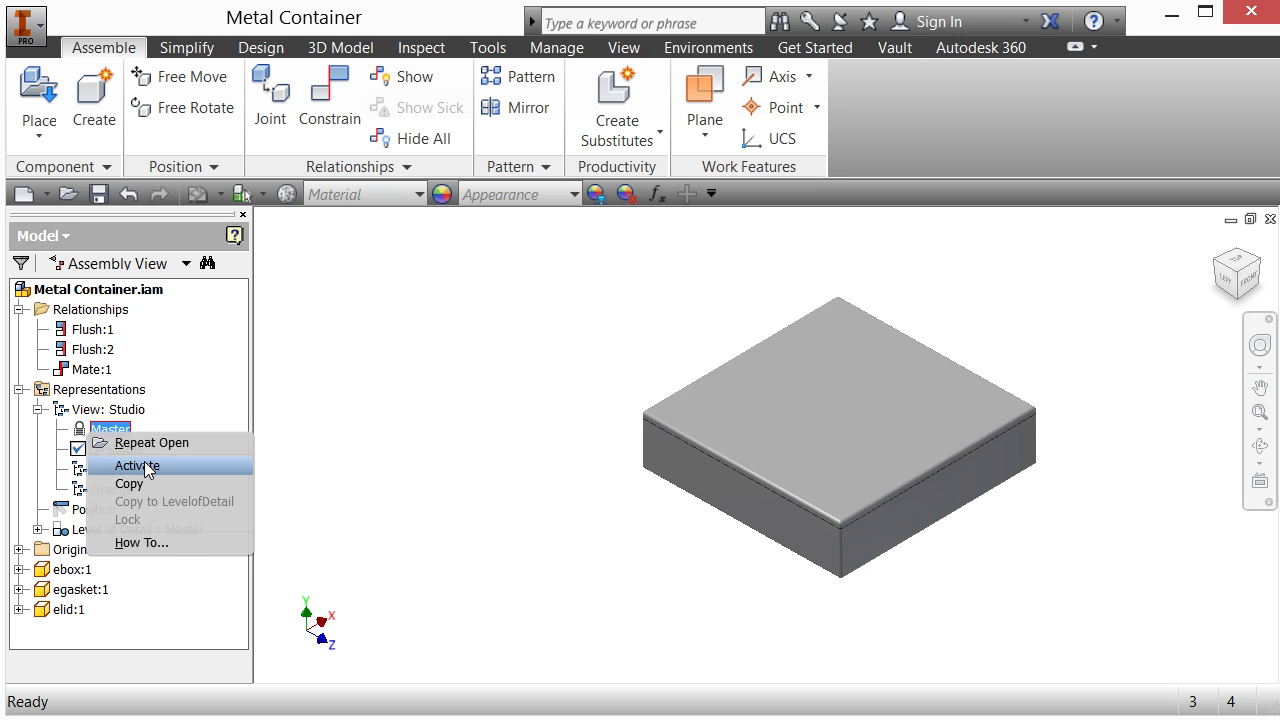
click(146, 464)
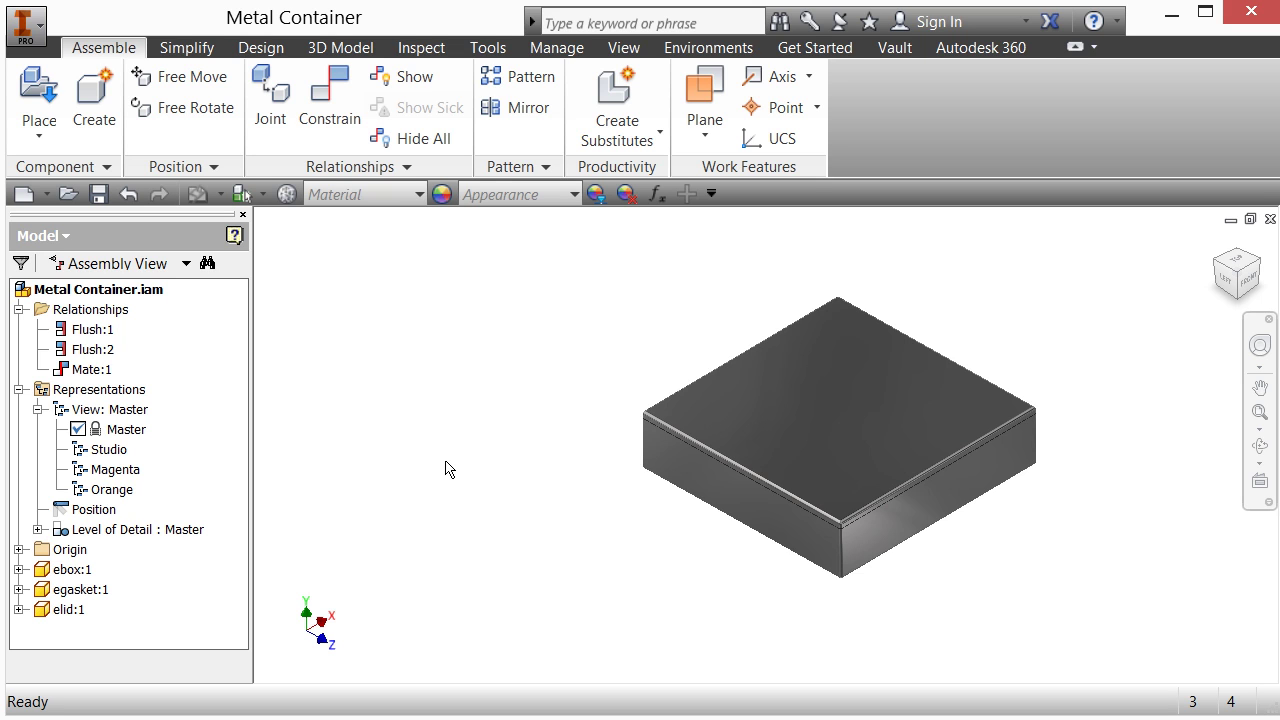
Create a new positional representation and rename Position1 to Exploded
right_click(93, 509)
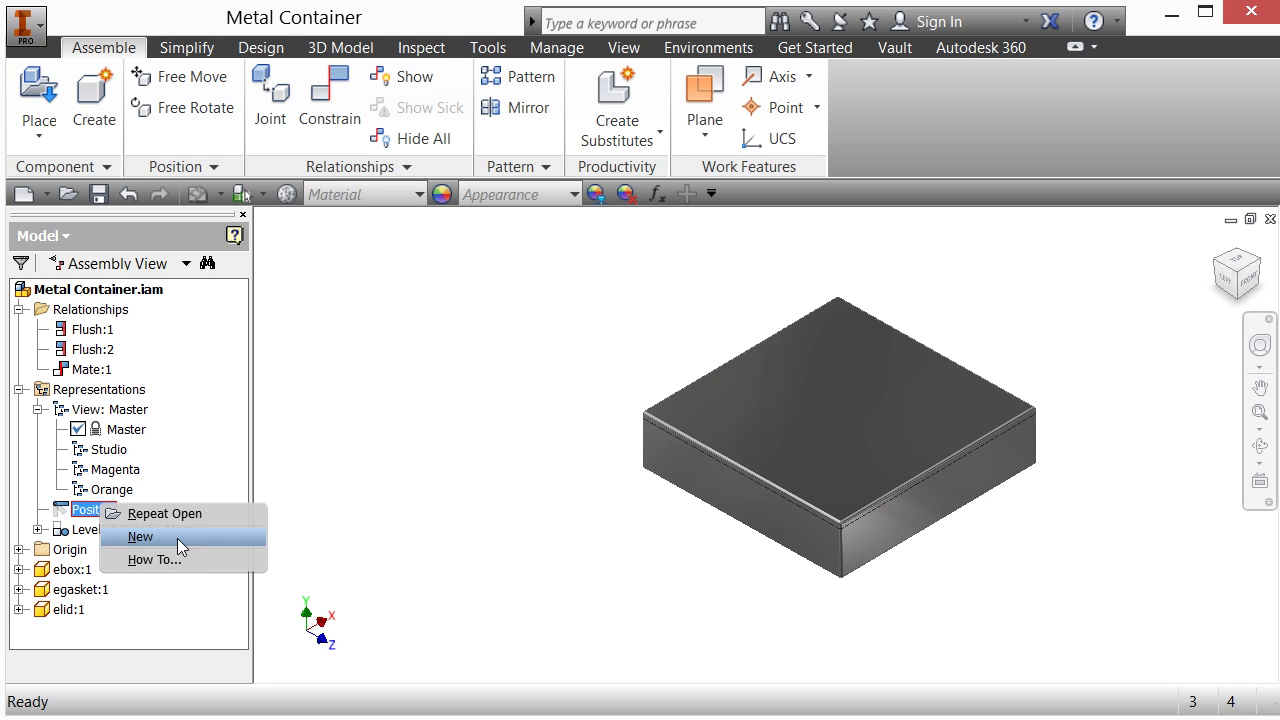
click(171, 537)
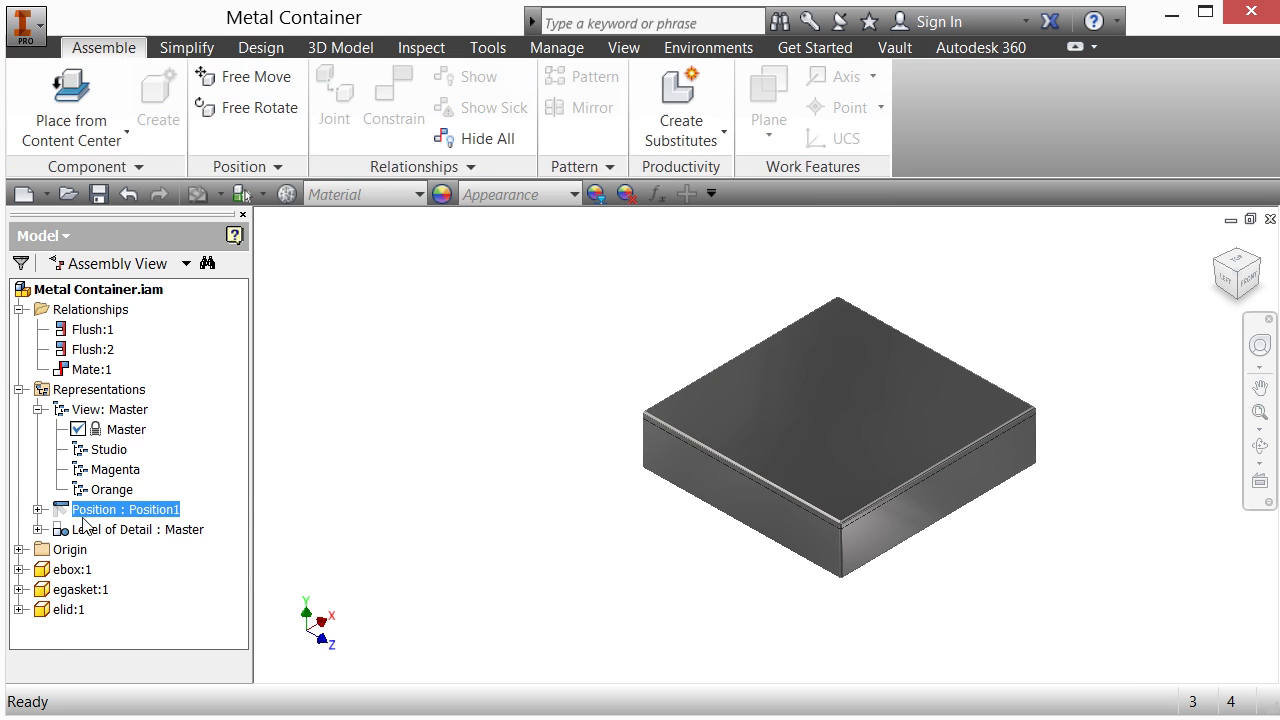
click(119, 549)
click(130, 550)
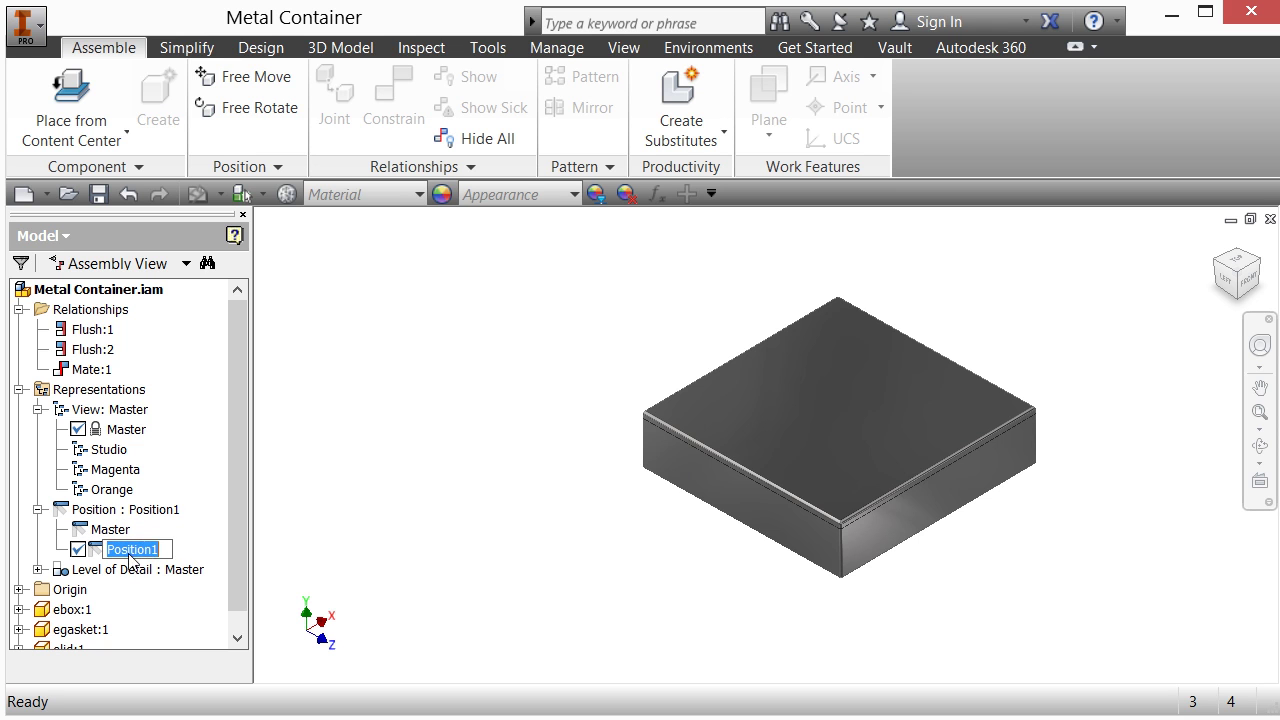
text(Explod)
key(Return)
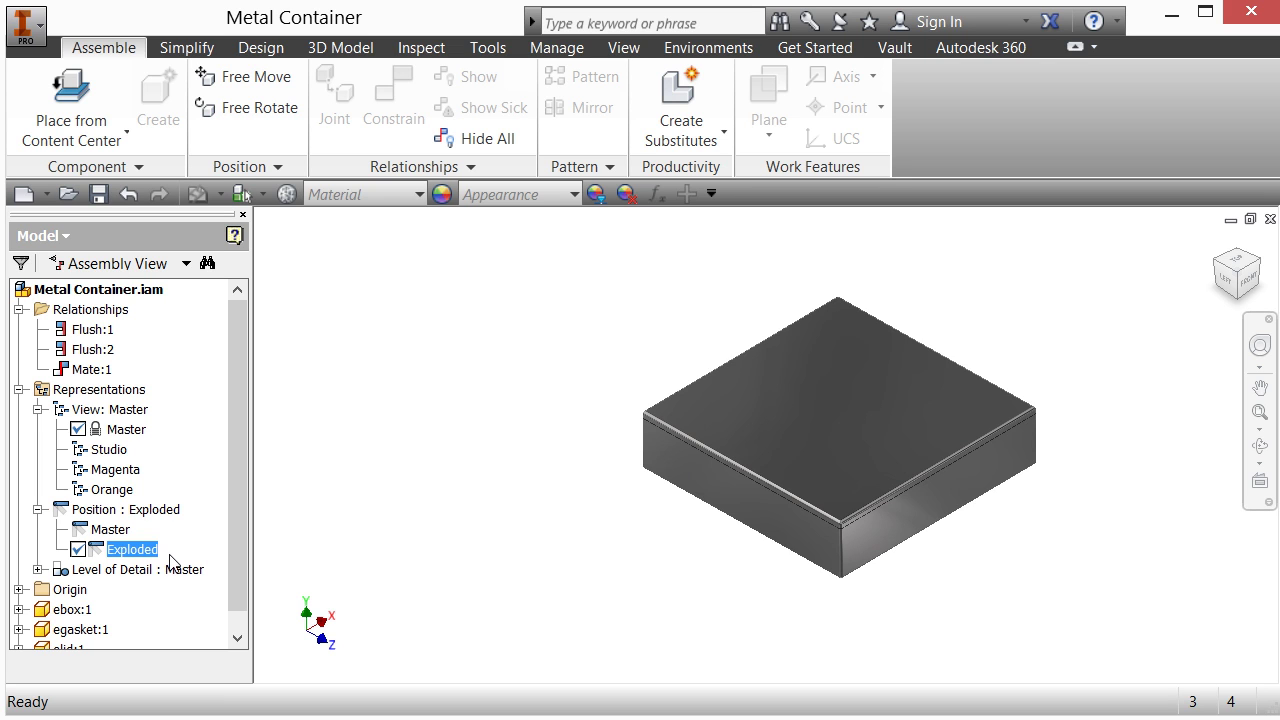
Override Flush:1 and Flush:2 in the Exploded position with 1.0 in offsets
right_click(98, 332)
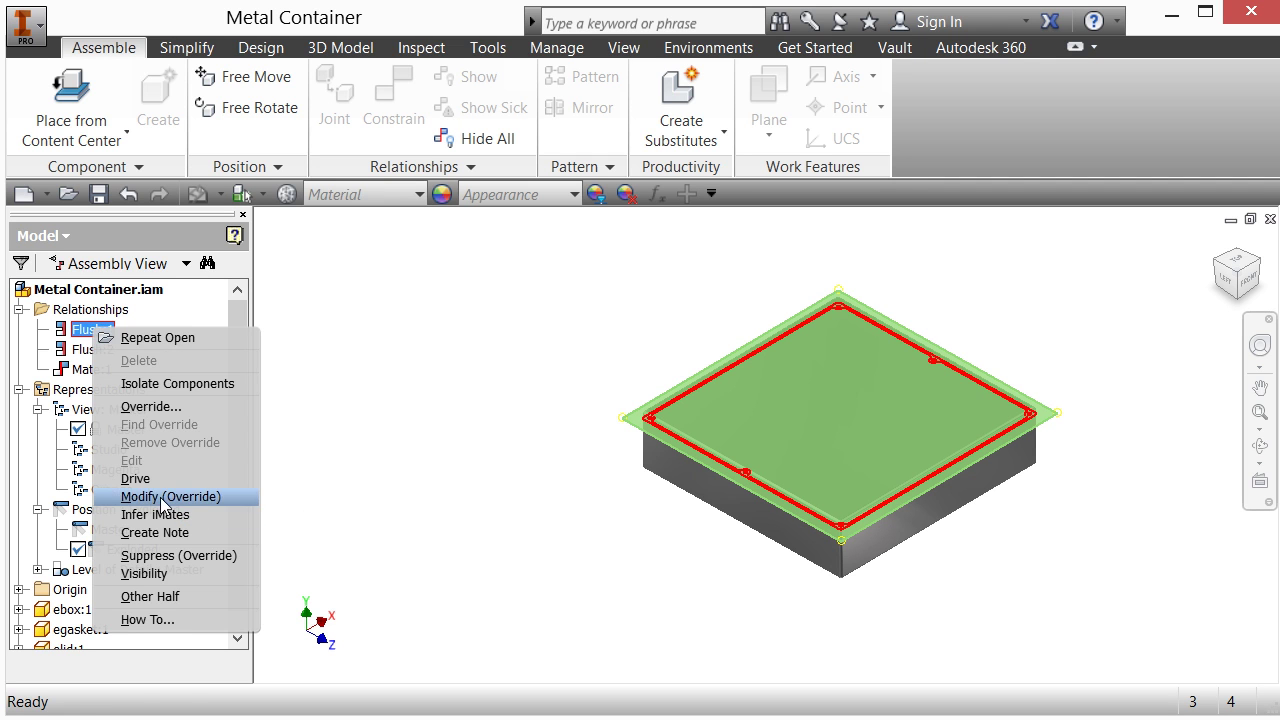
click(206, 498)
text(1)
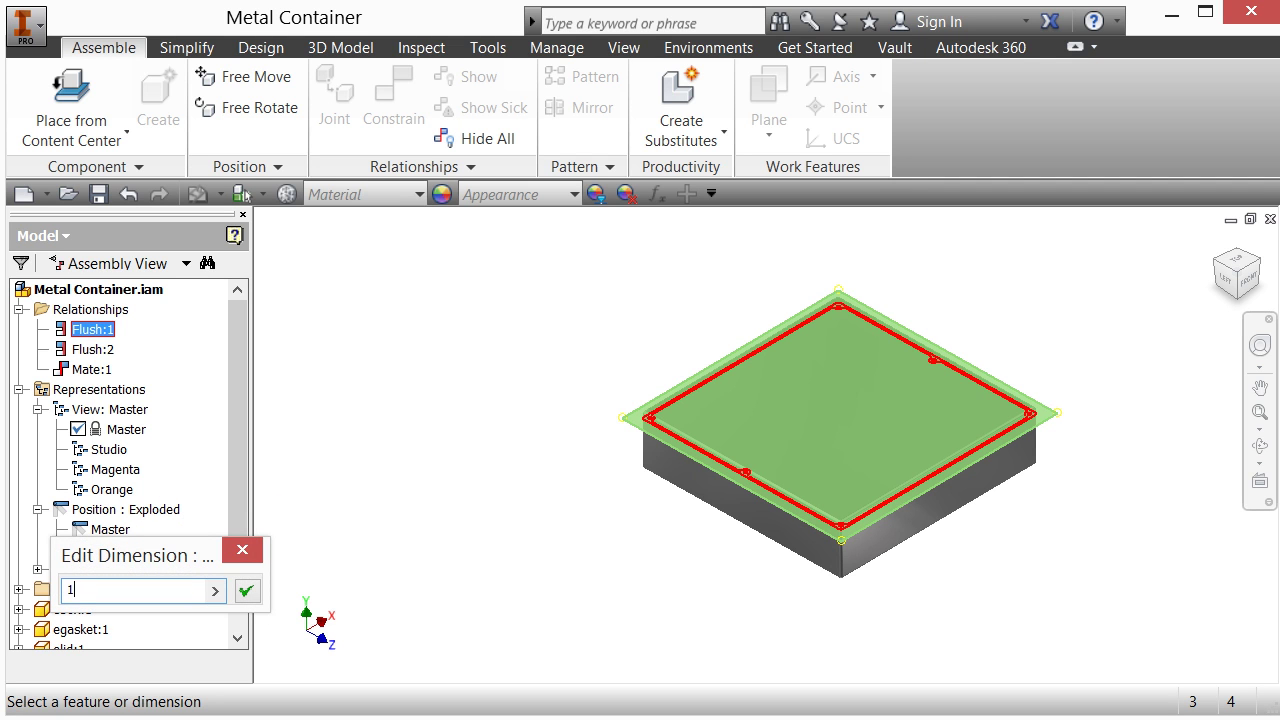
text(.0)
key(Return)
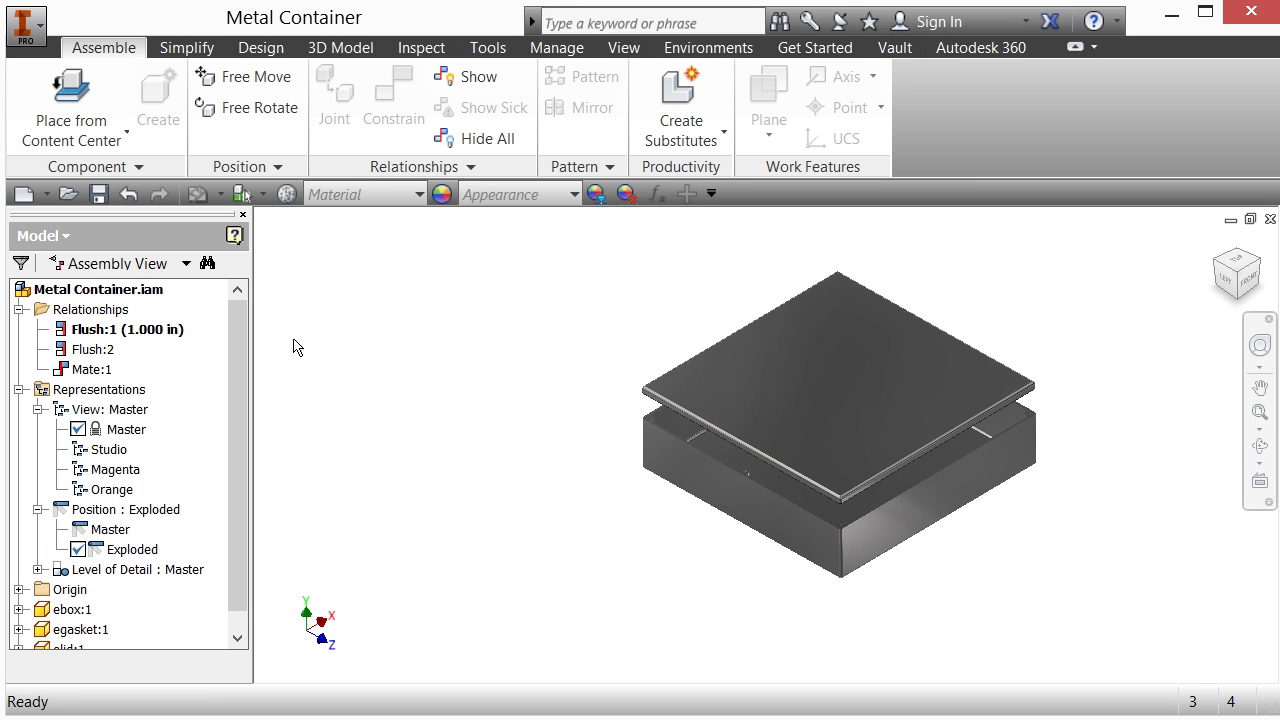
right_click(91, 352)
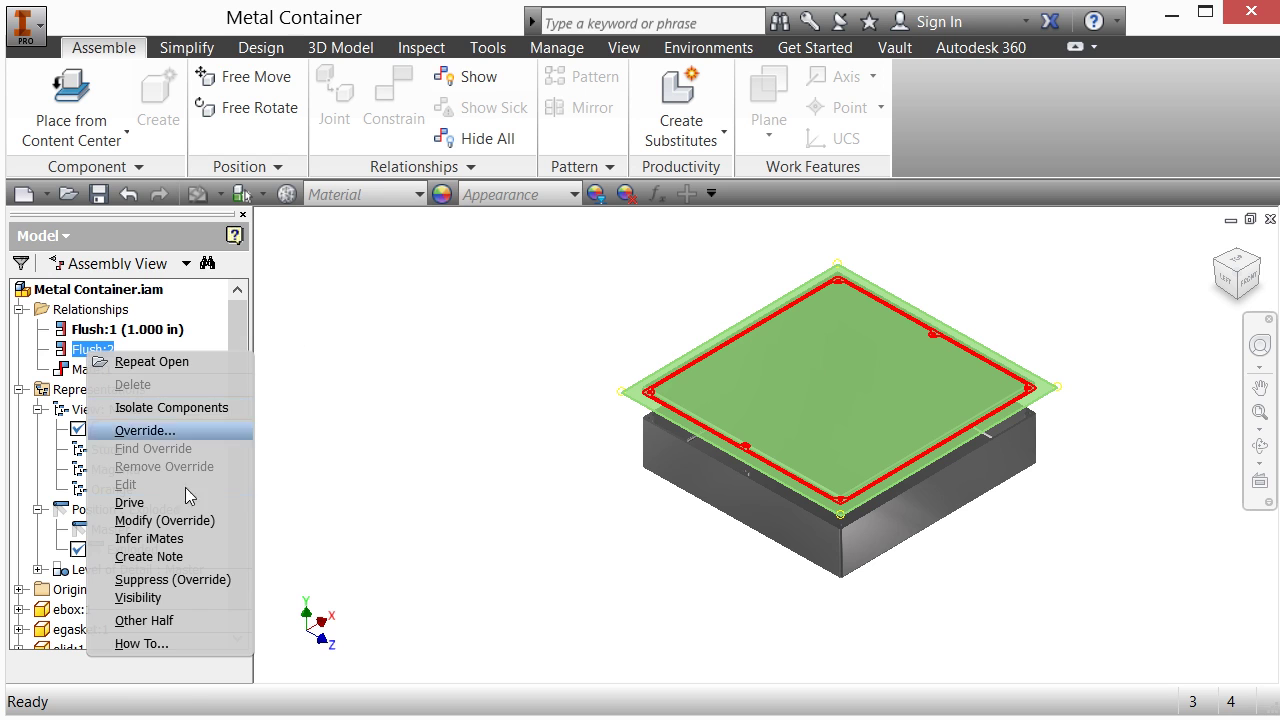
click(172, 521)
text(1.0)
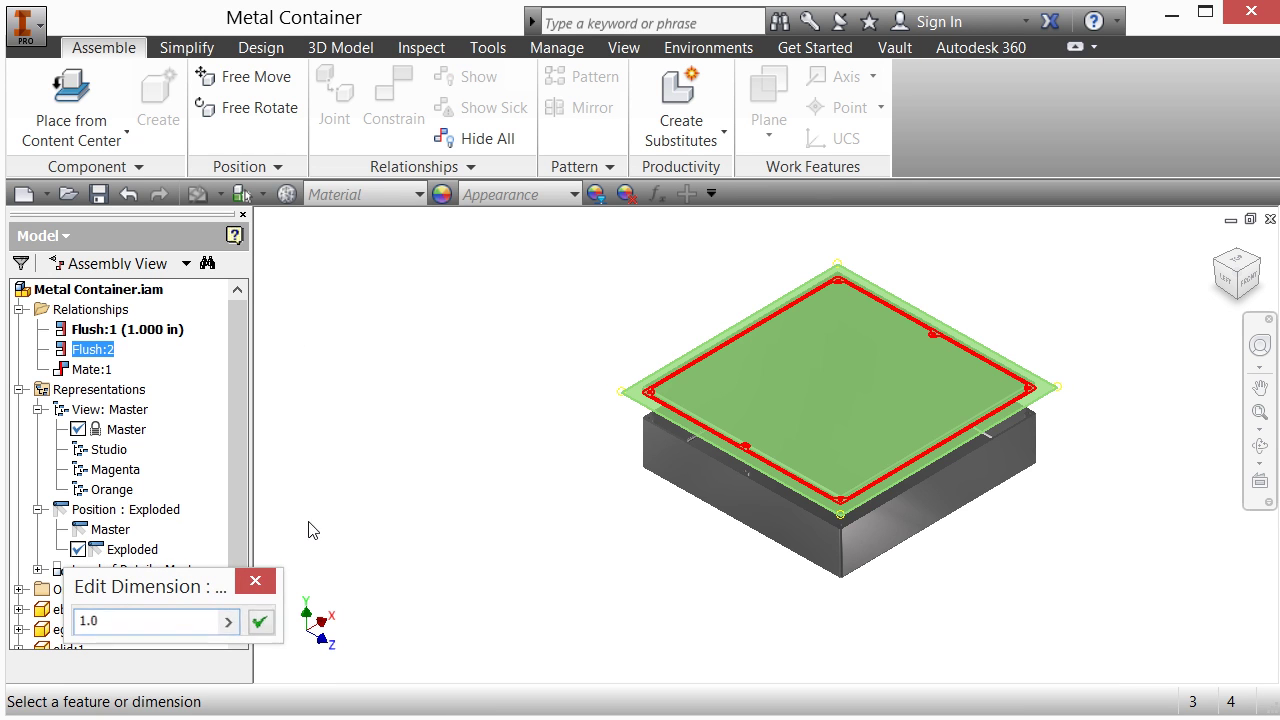
key(Return)
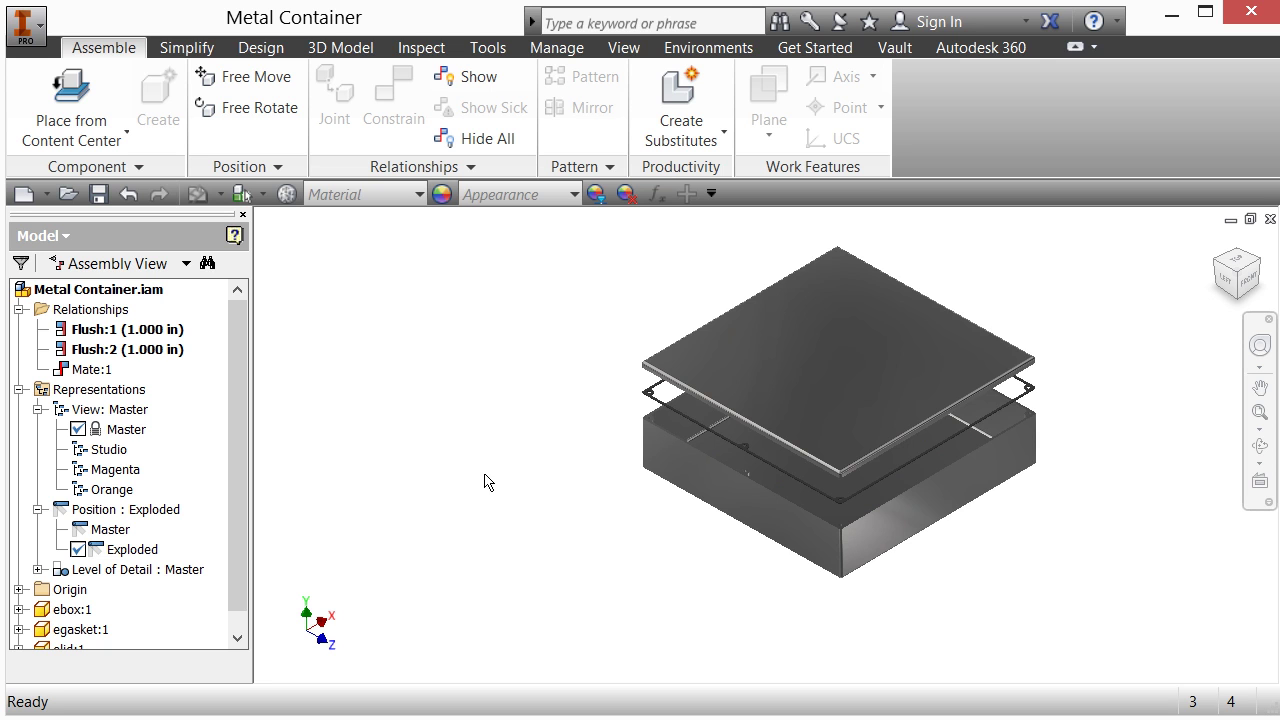
Change the Flush:1 offset to 4.000 in and Flush:2 to 2.000 in
scroll(589, 481, down, 2)
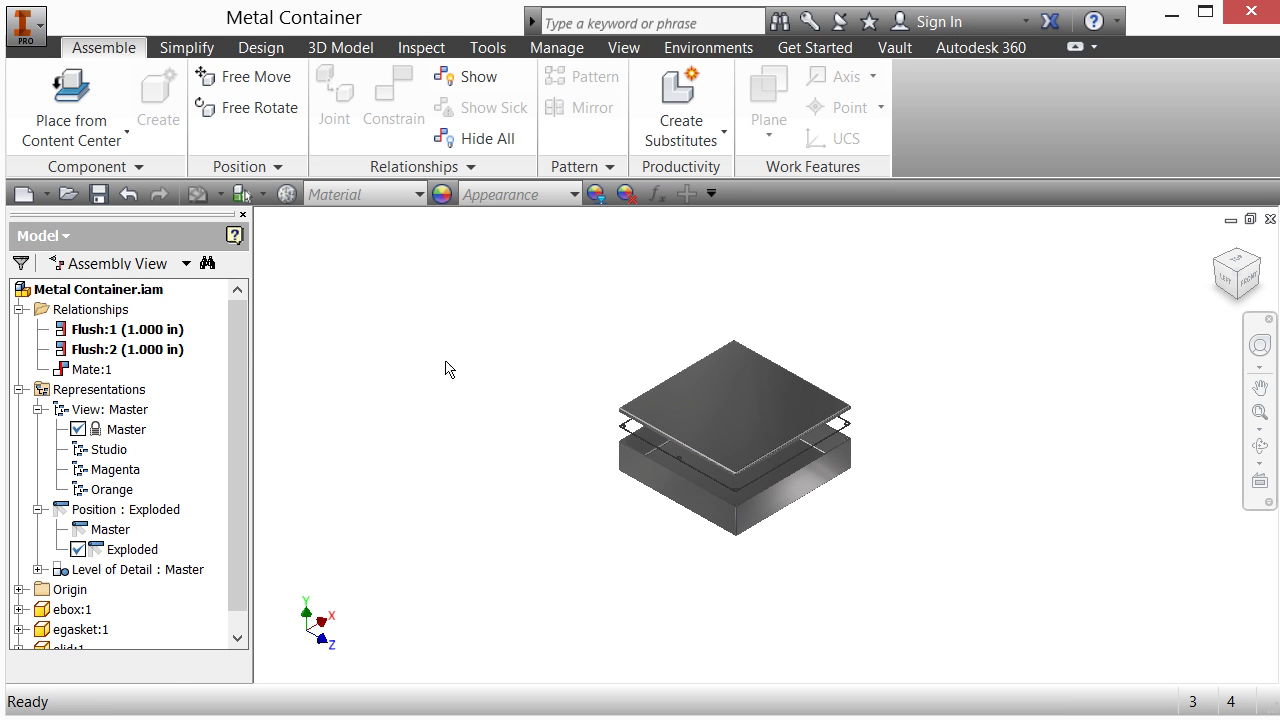
click(86, 333)
right_click(86, 333)
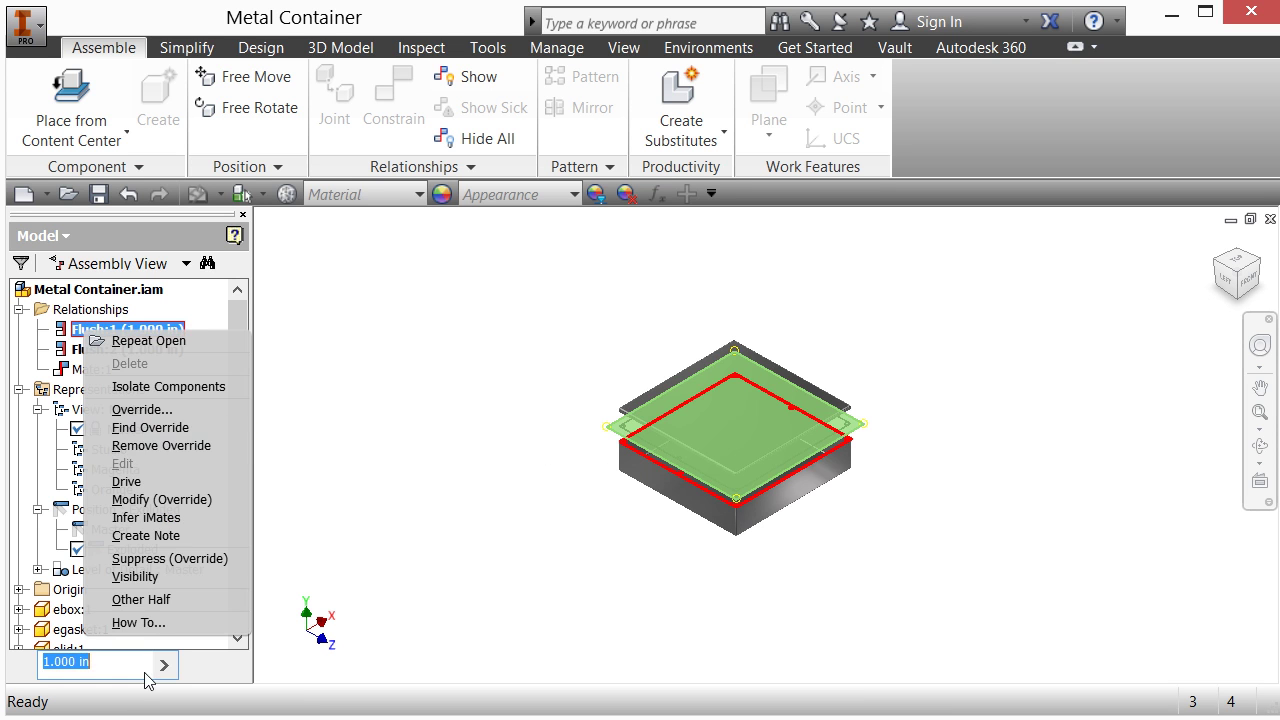
click(136, 672)
text(4.)
key(Return)
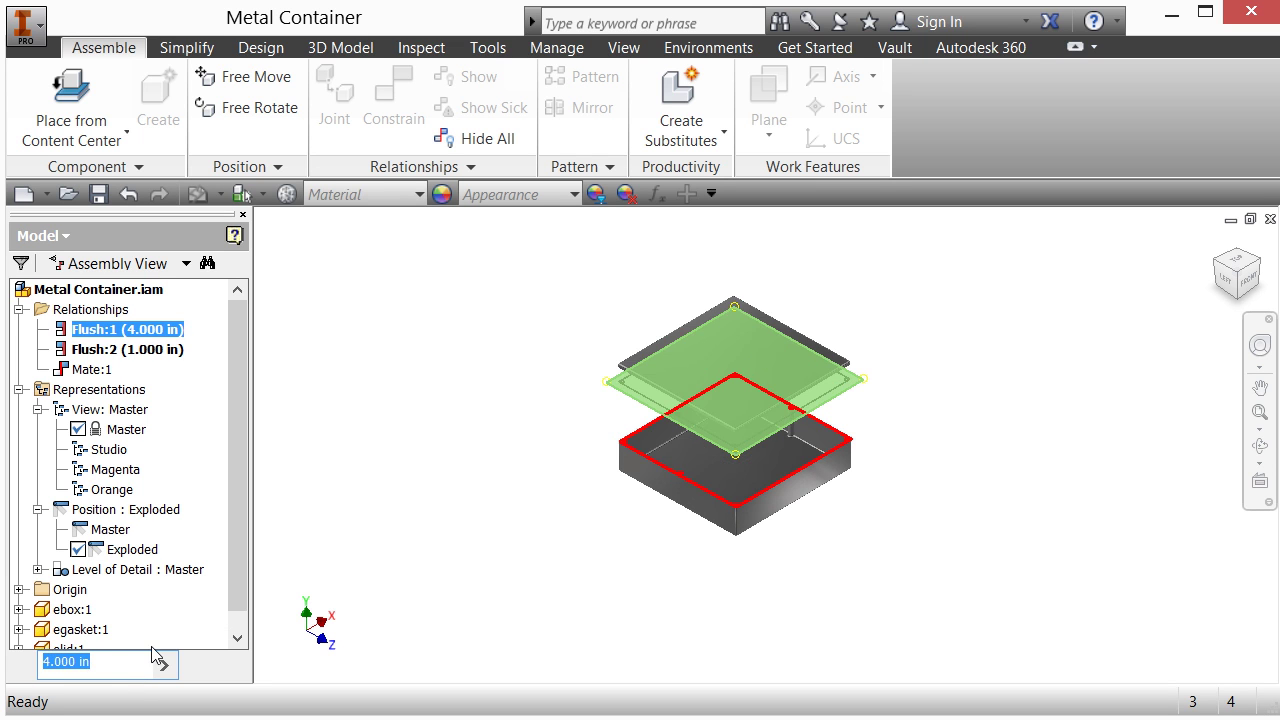
click(127, 349)
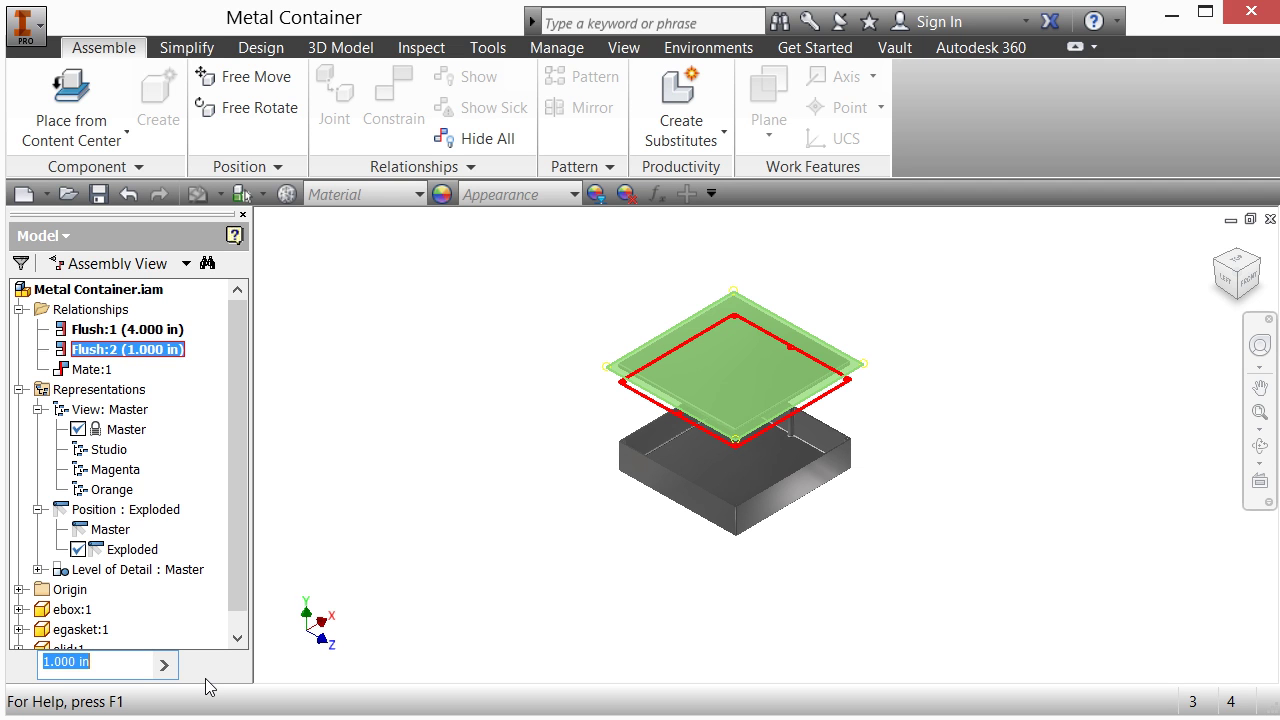
text(2.0)
key(Return)
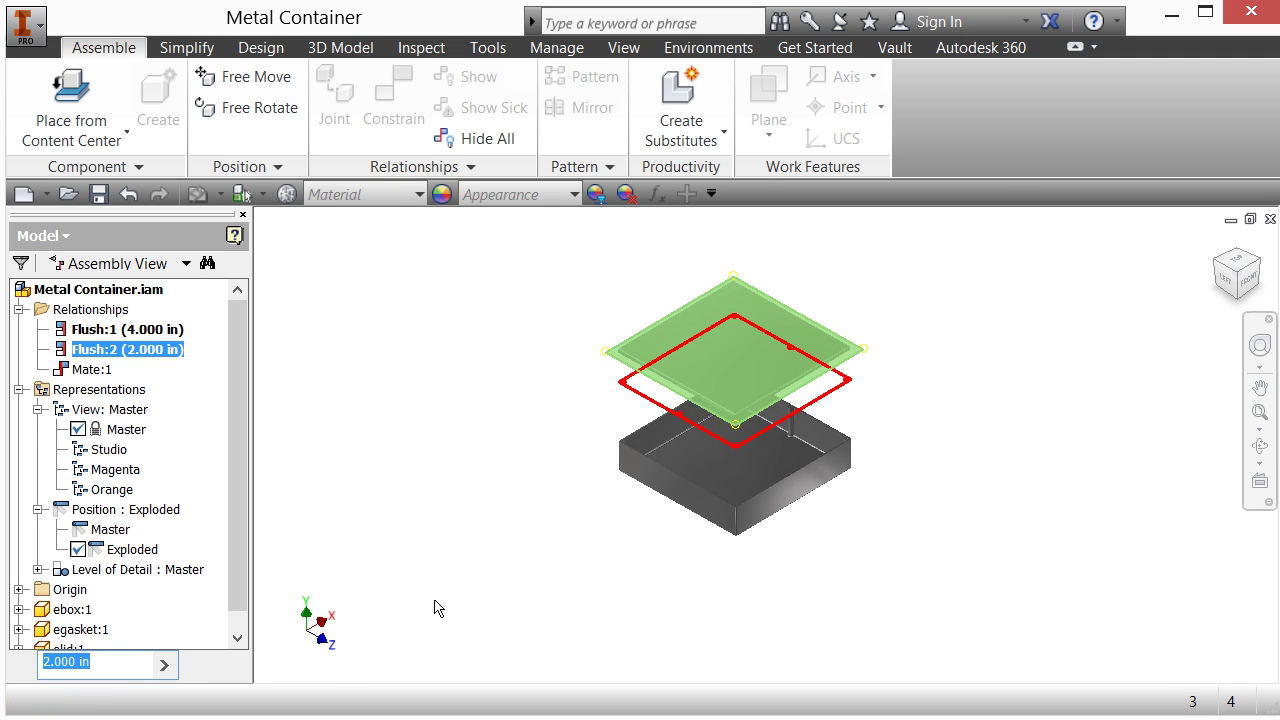
click(645, 606)
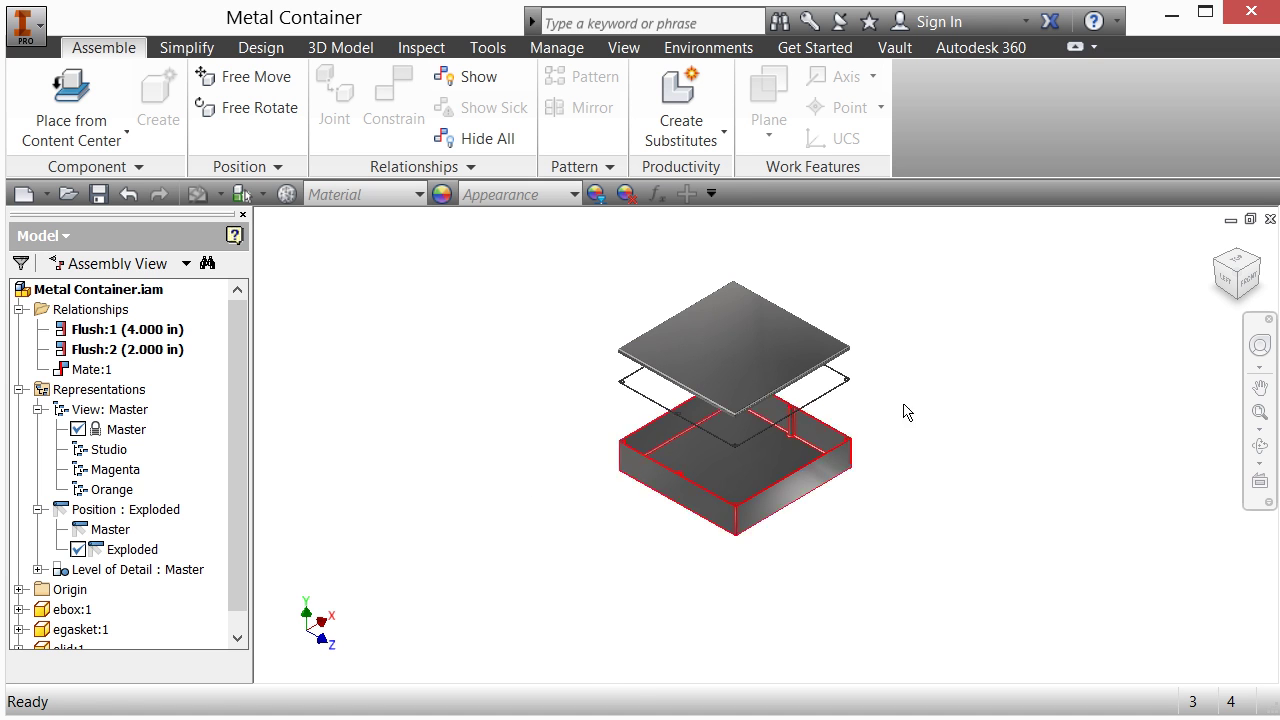
Set the Flush:2 offset to 6.000 in, leaving Flush:1 at 4.000 in
scroll(930, 362, up, 1)
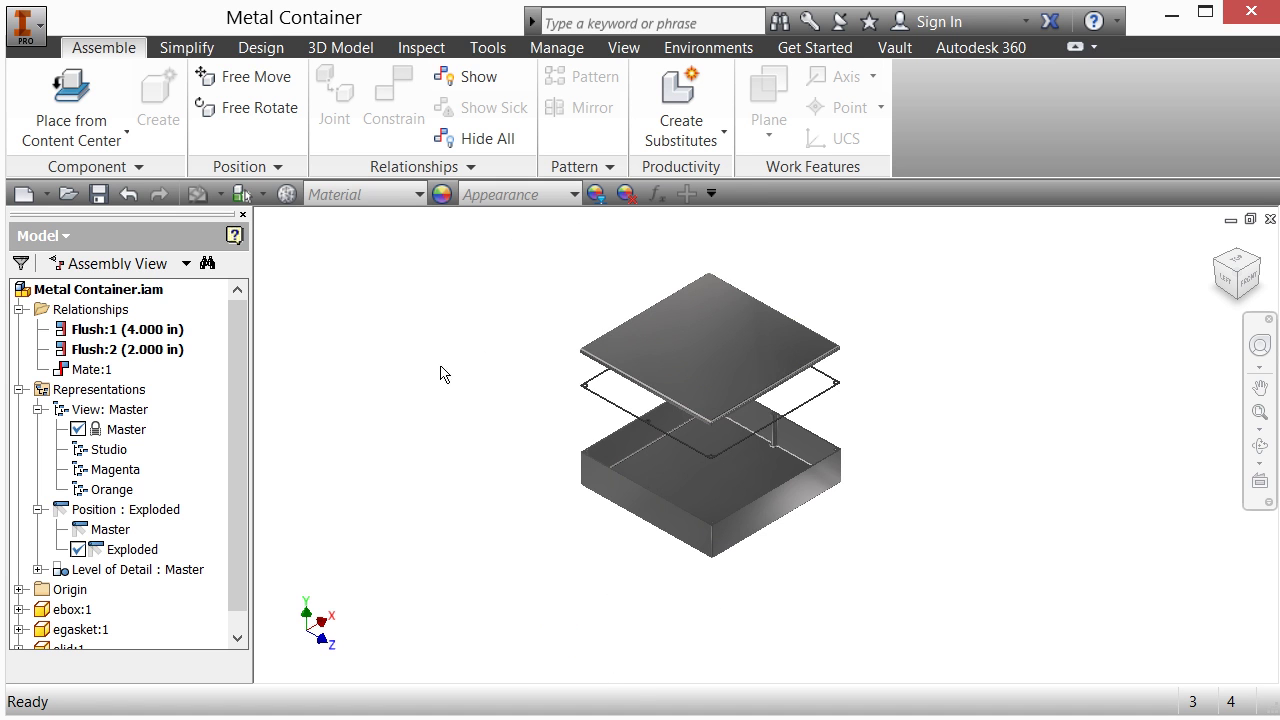
click(119, 338)
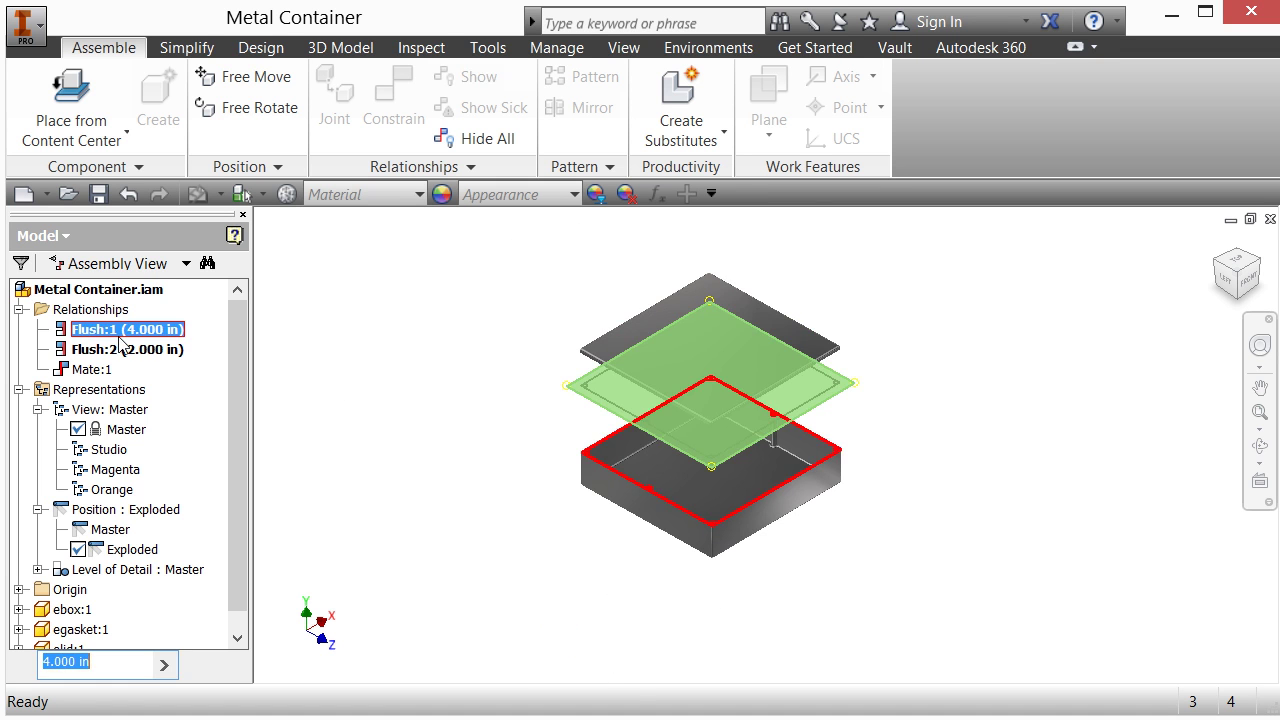
click(95, 352)
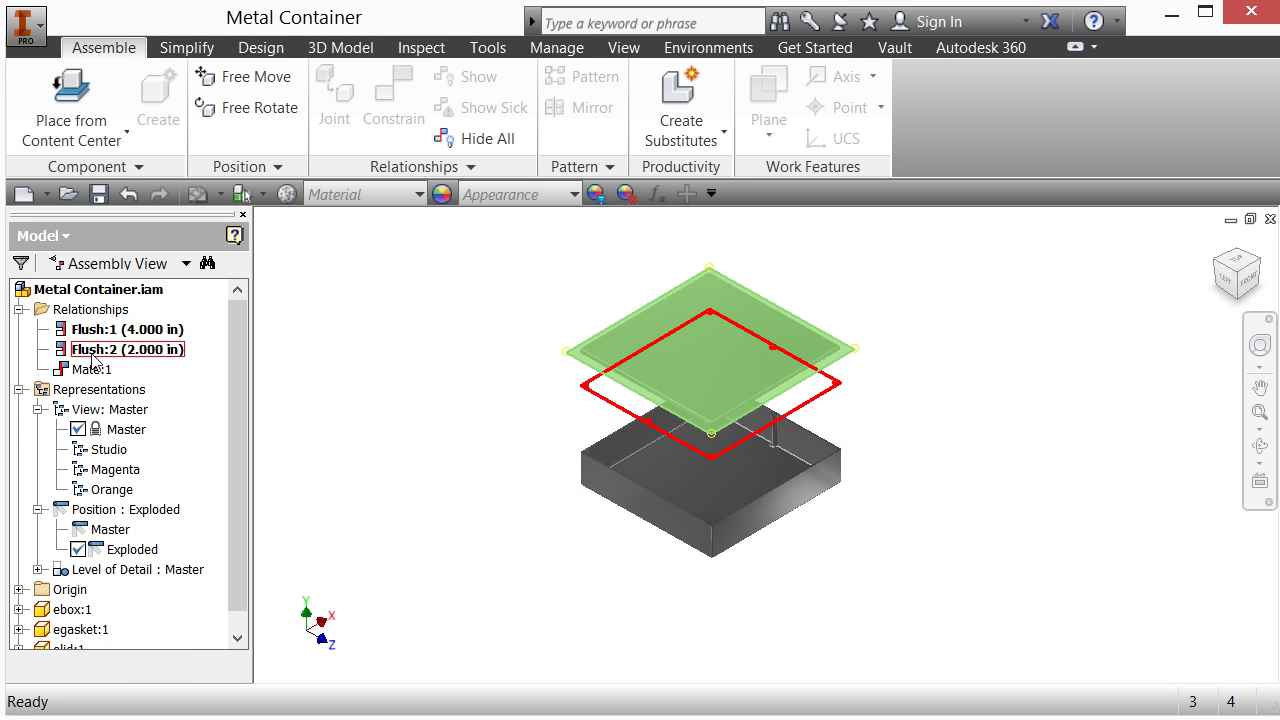
text(60)
key(Return)
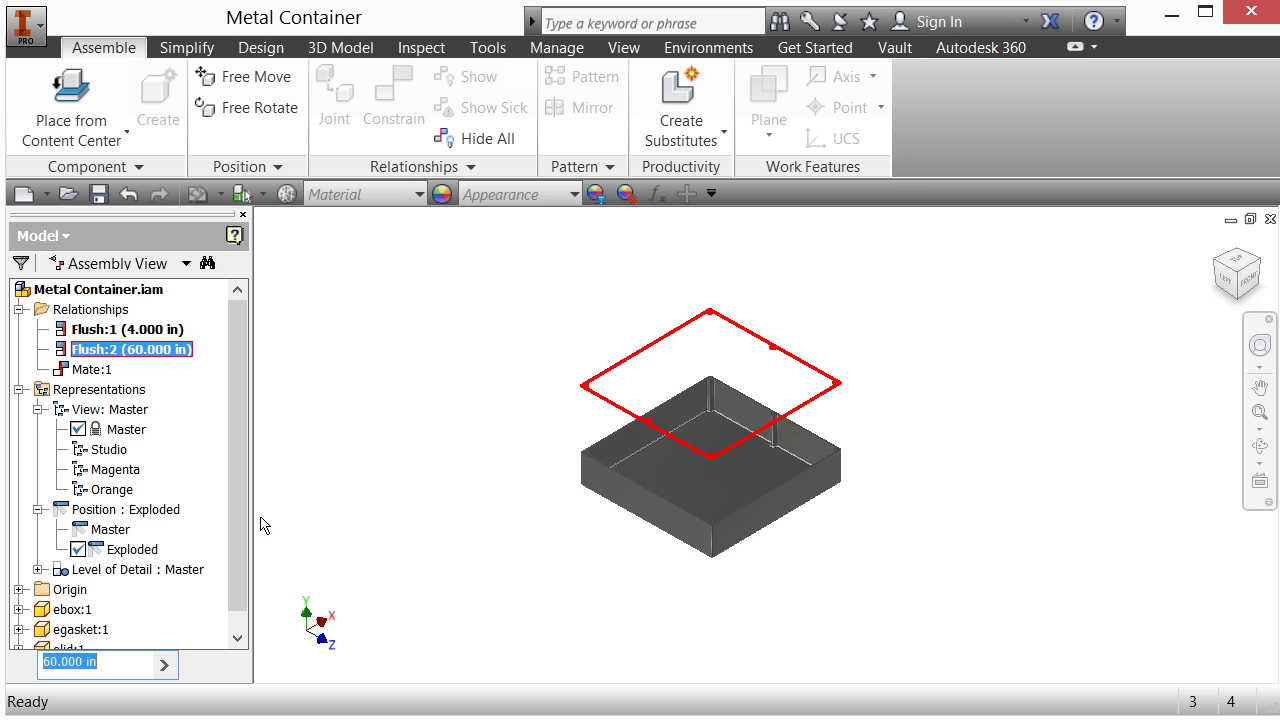
text(6)
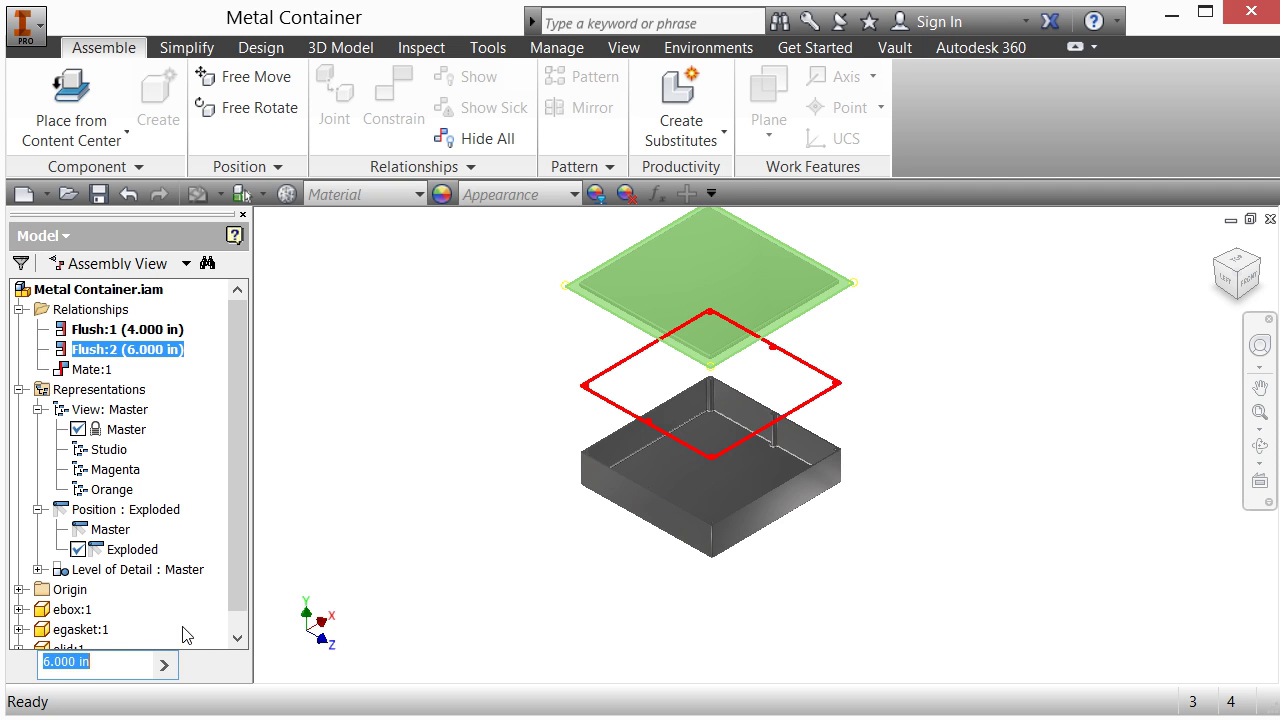
key(Return)
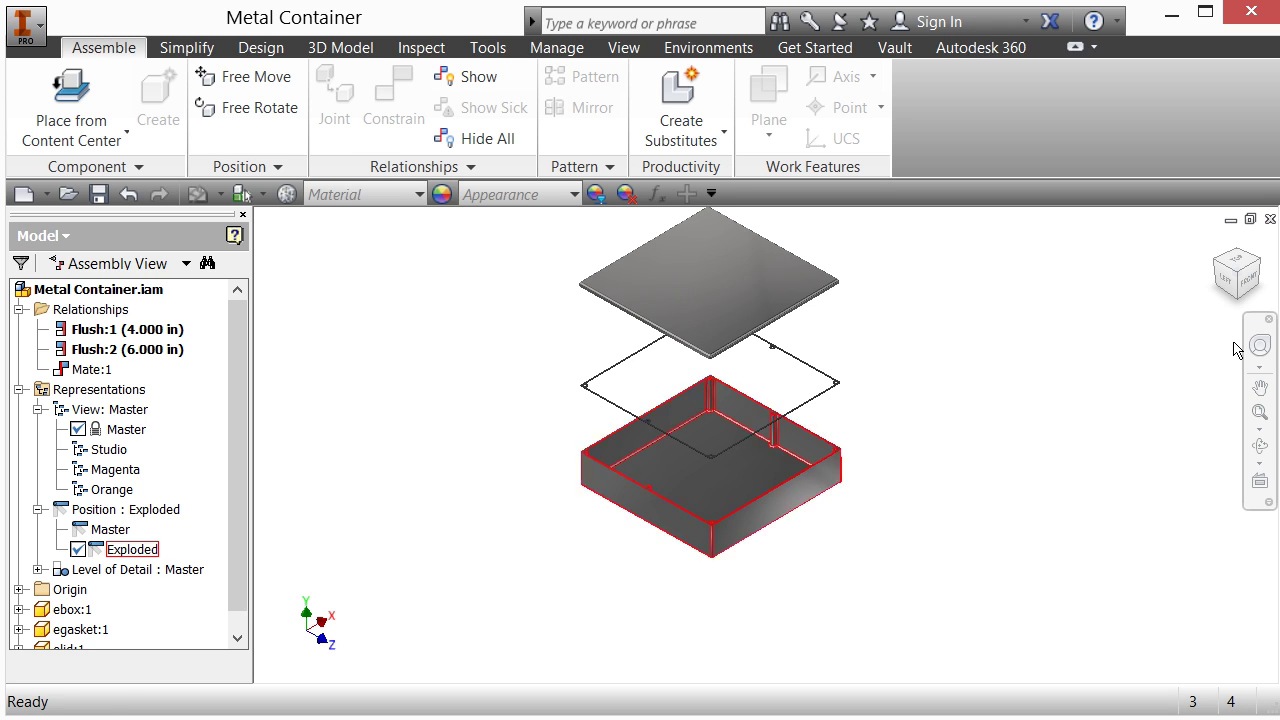
View the model from the front and in isometric, then activate Orange and Magenta views
click(1249, 289)
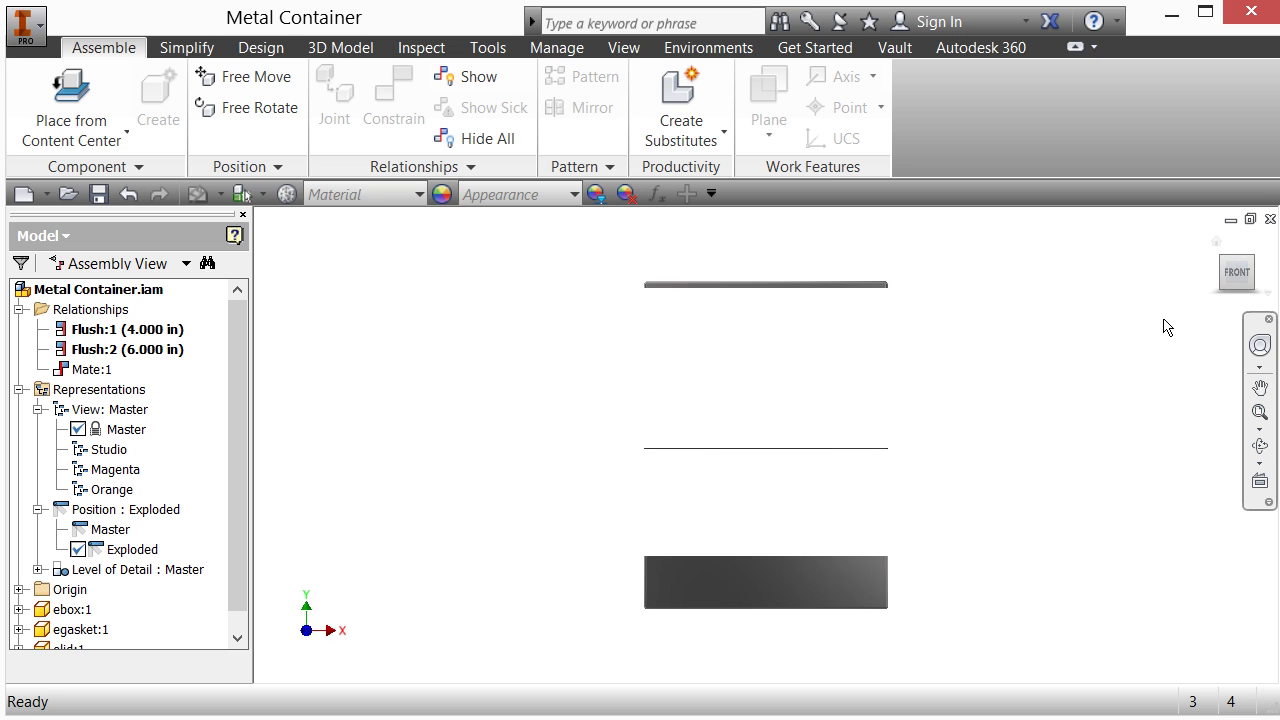
click(1224, 261)
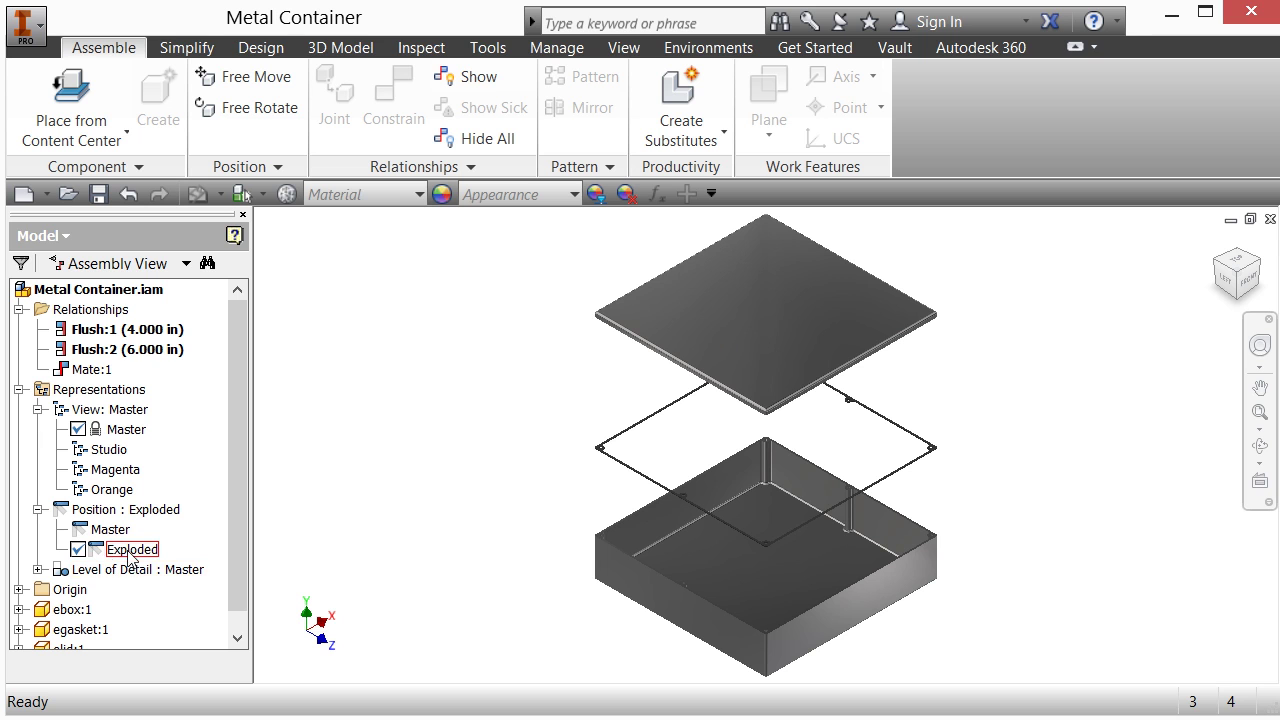
right_click(128, 500)
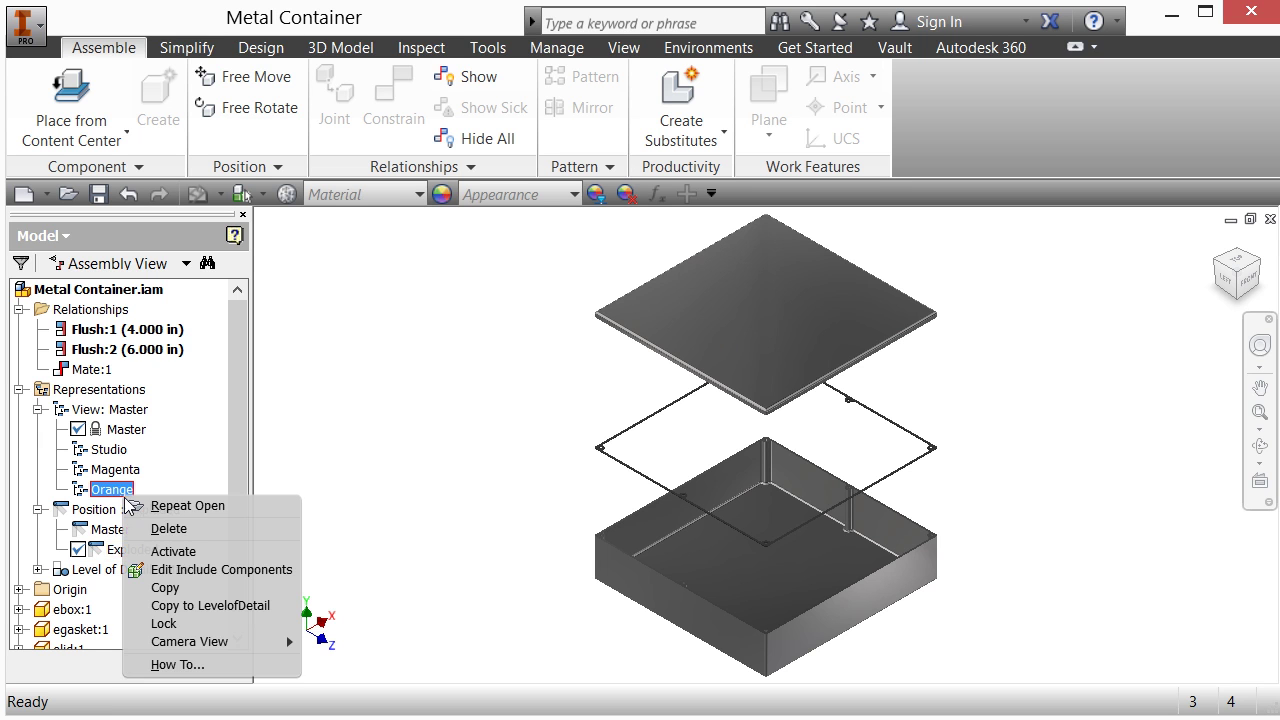
click(208, 552)
scroll(528, 490, down, 3)
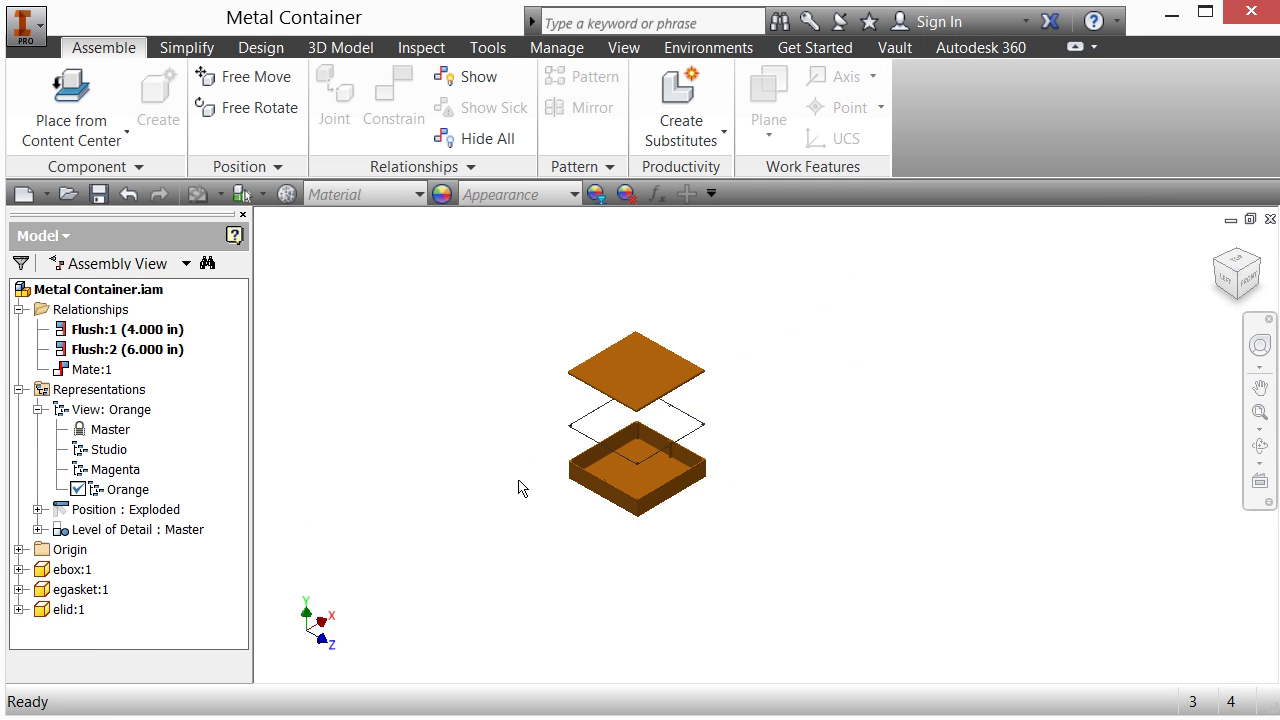
scroll(540, 446, up, 1)
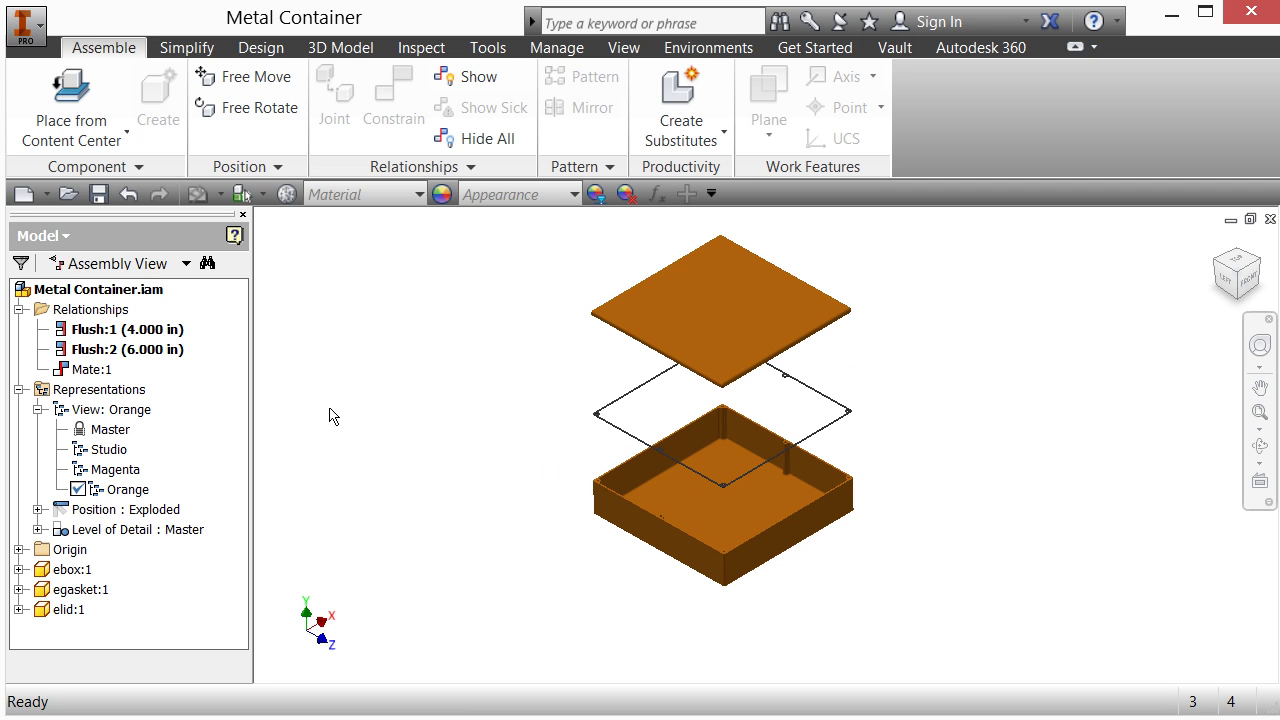
right_click(113, 477)
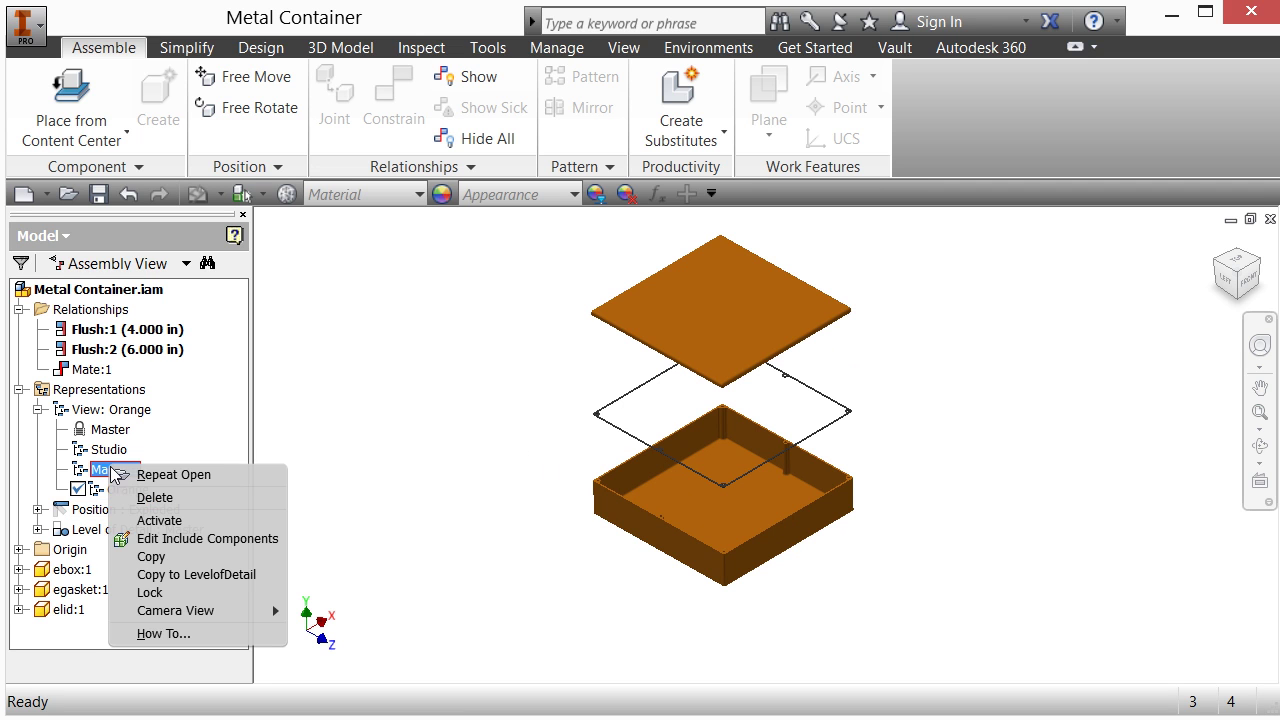
click(170, 519)
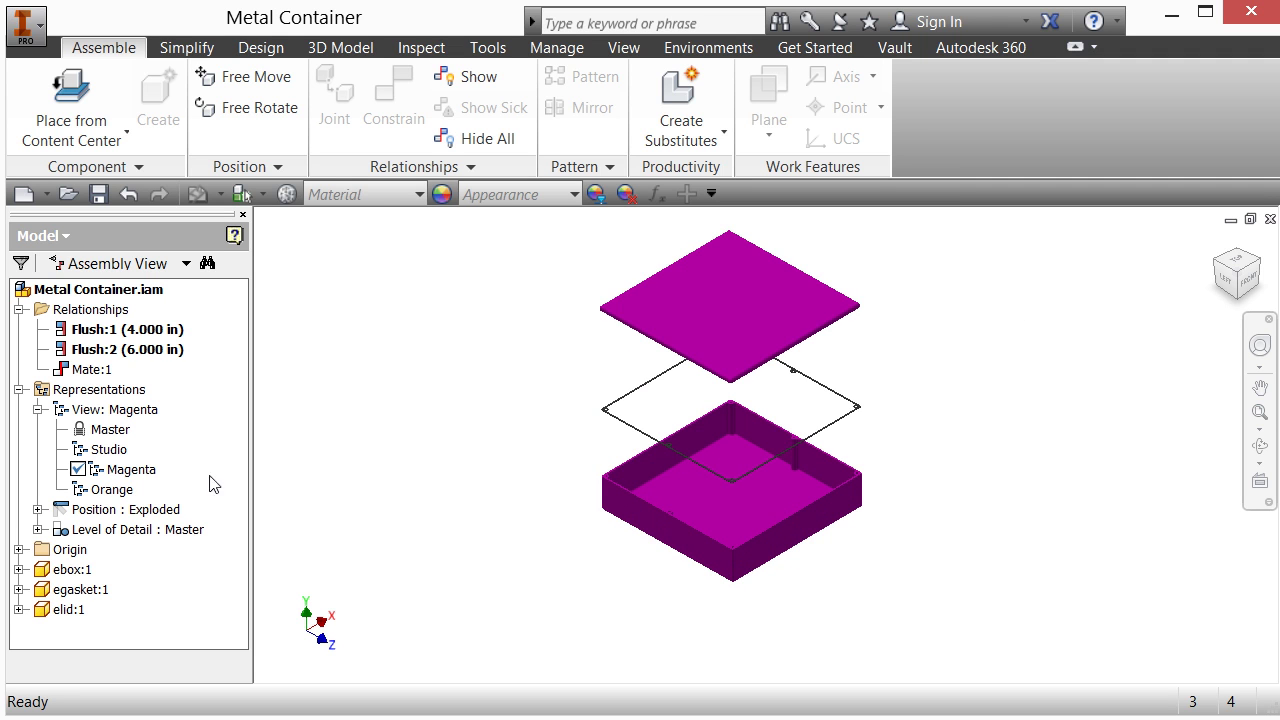
Activate the Master position, then switch back to the Exploded position
click(38, 509)
right_click(112, 529)
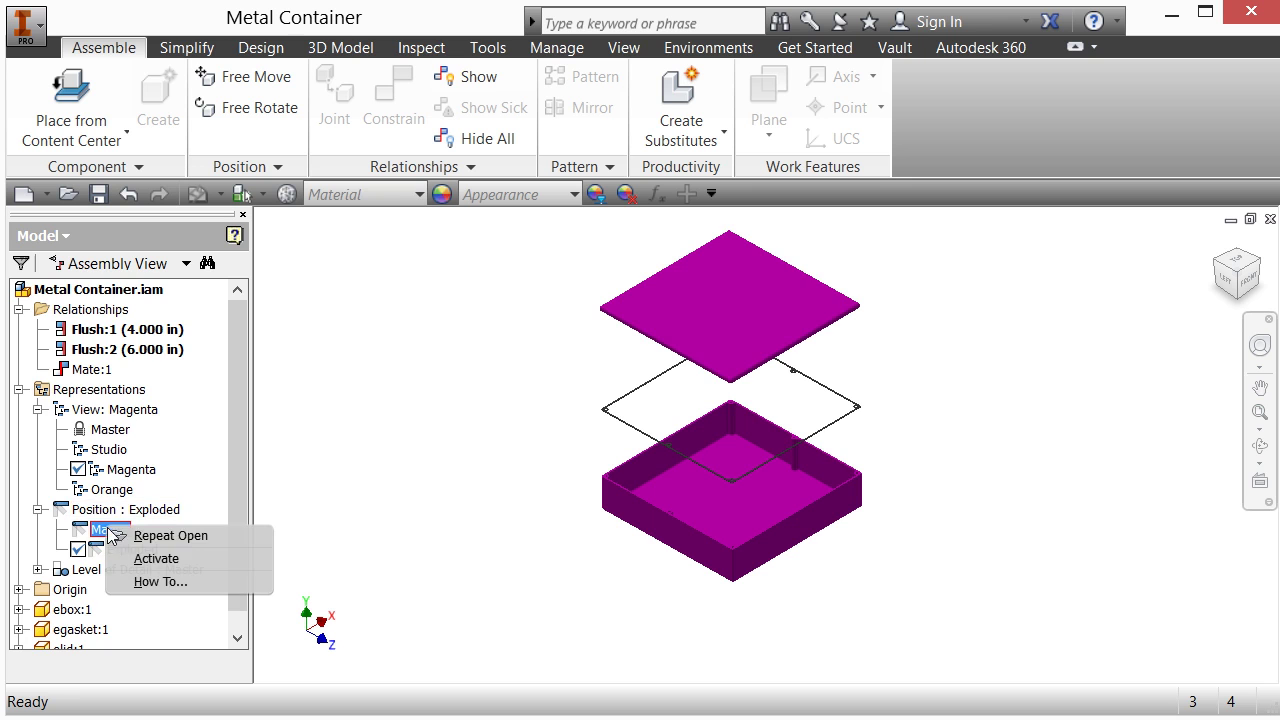
click(235, 559)
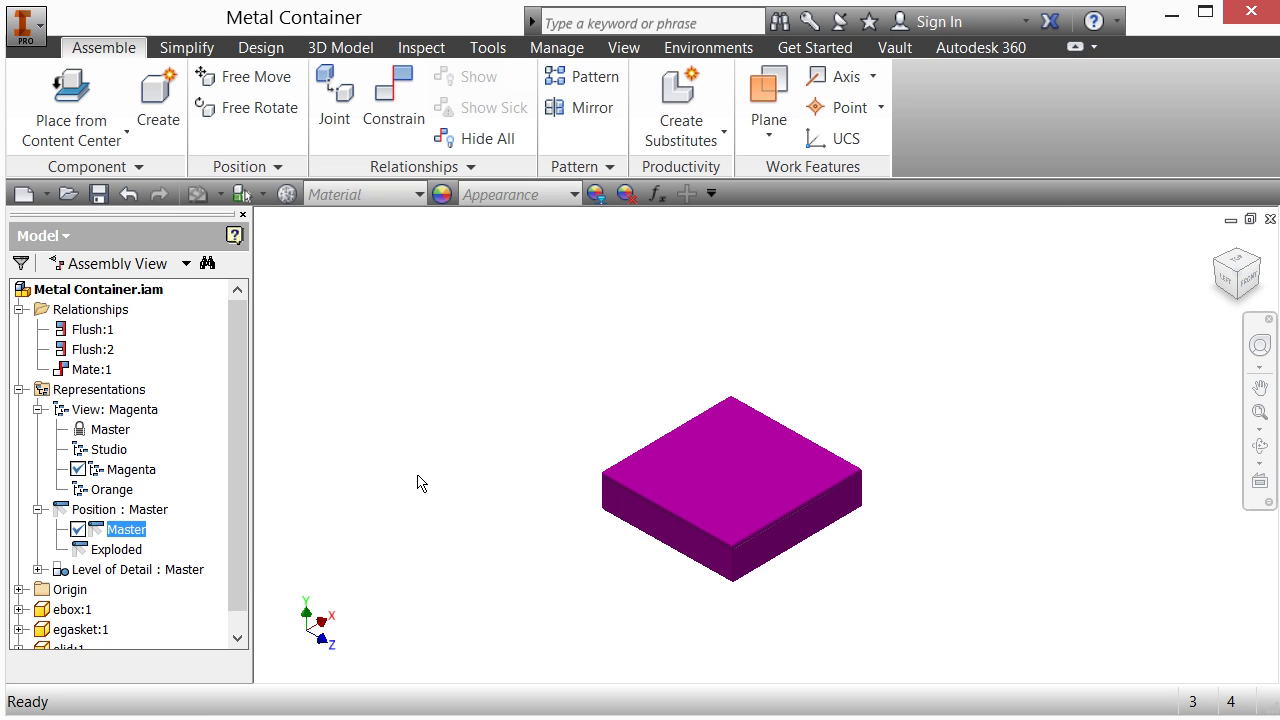
right_click(125, 551)
click(220, 606)
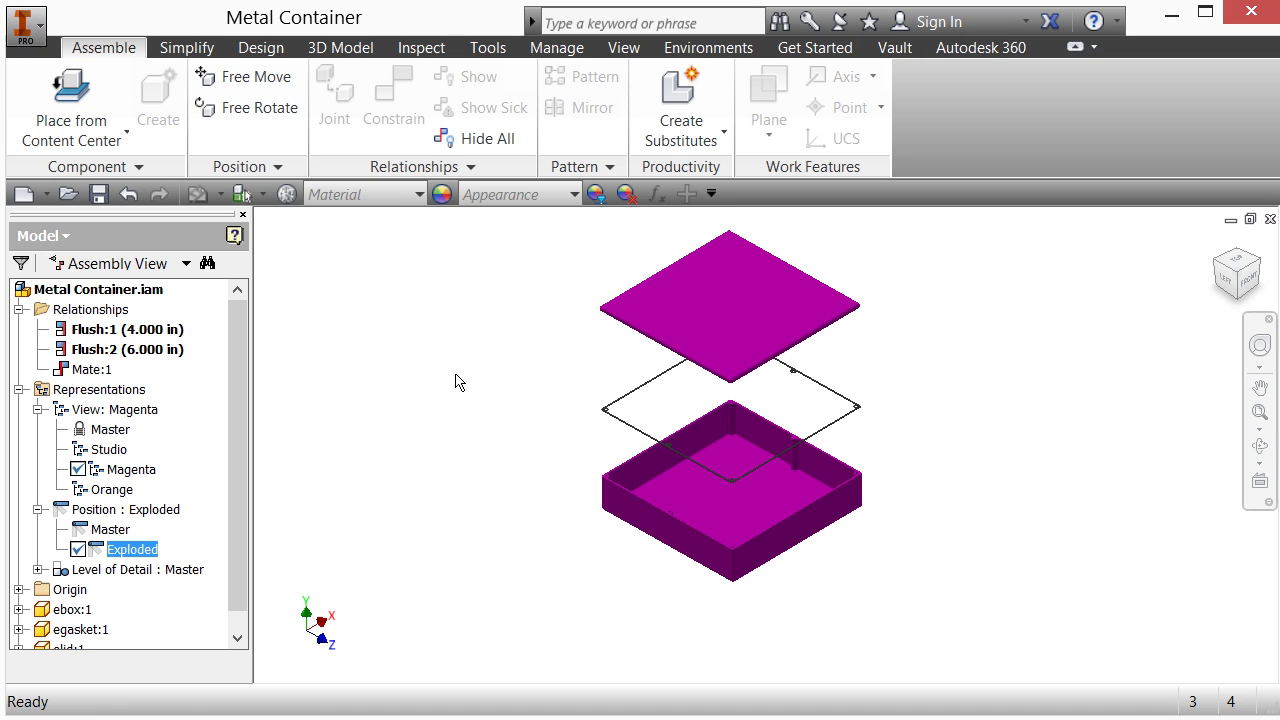
Save the assembly as Metal Container2.iam, accepting the positional-representation warning
click(24, 22)
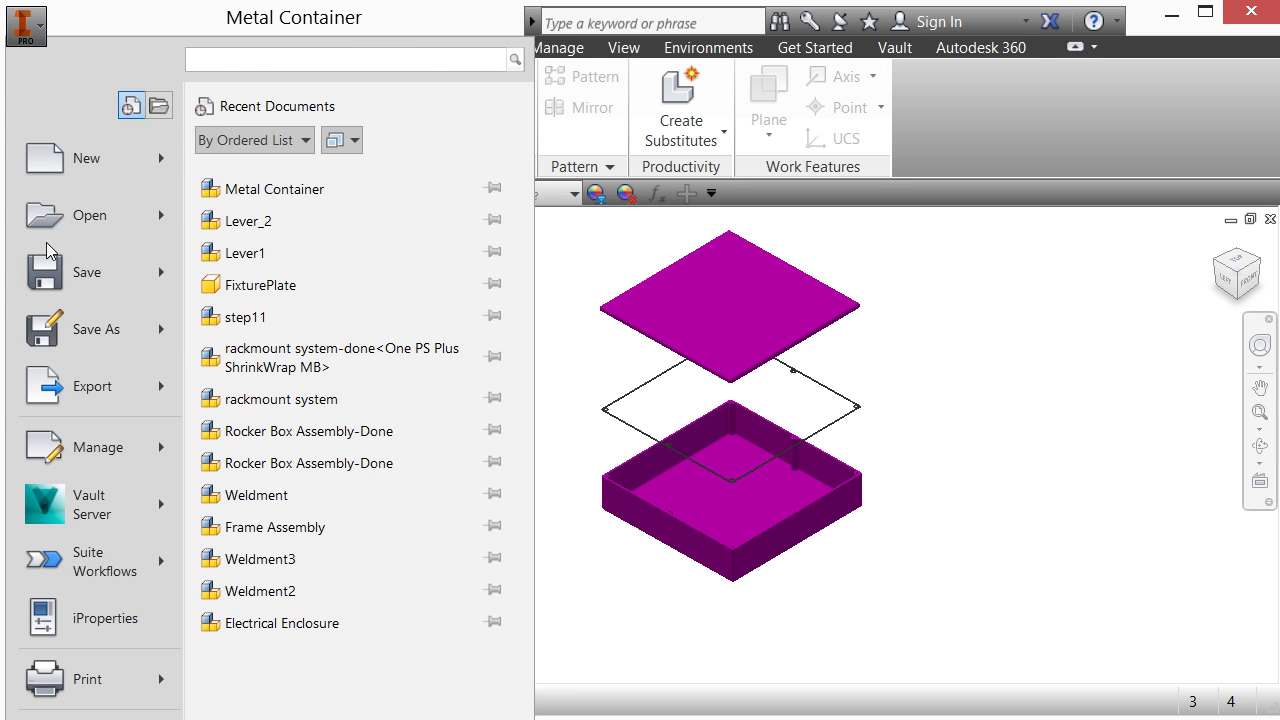
click(100, 329)
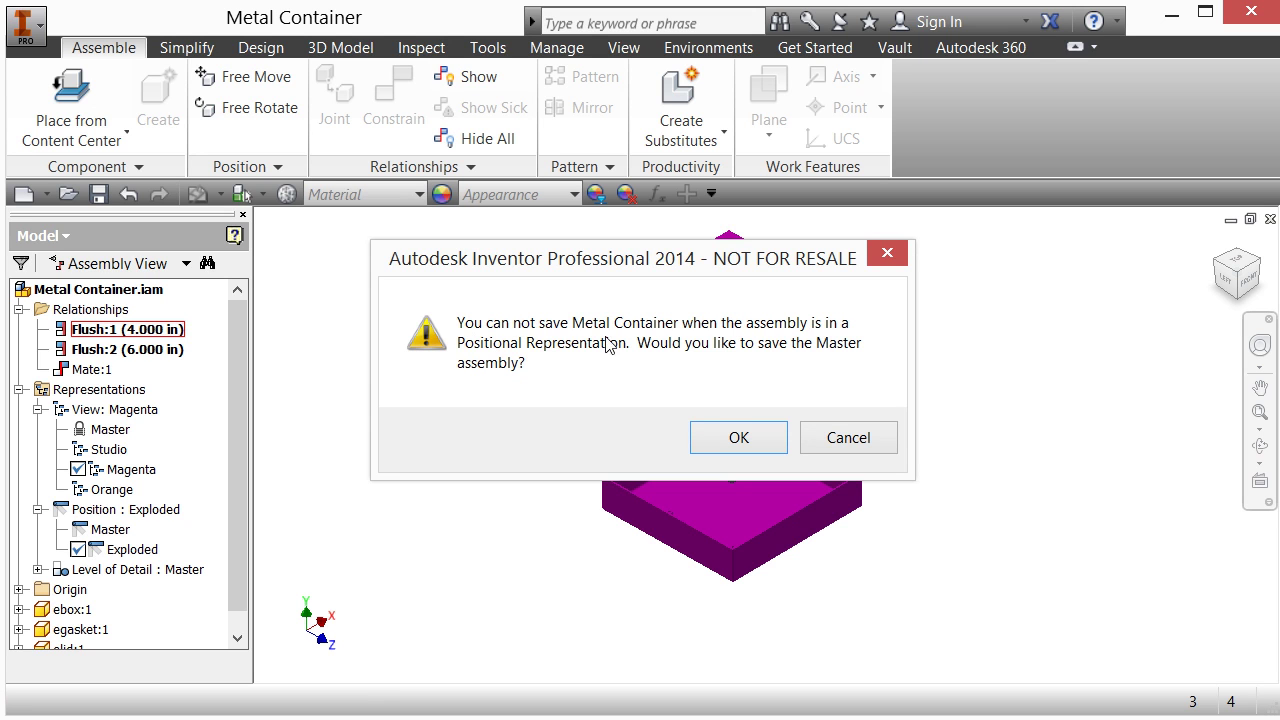
click(743, 440)
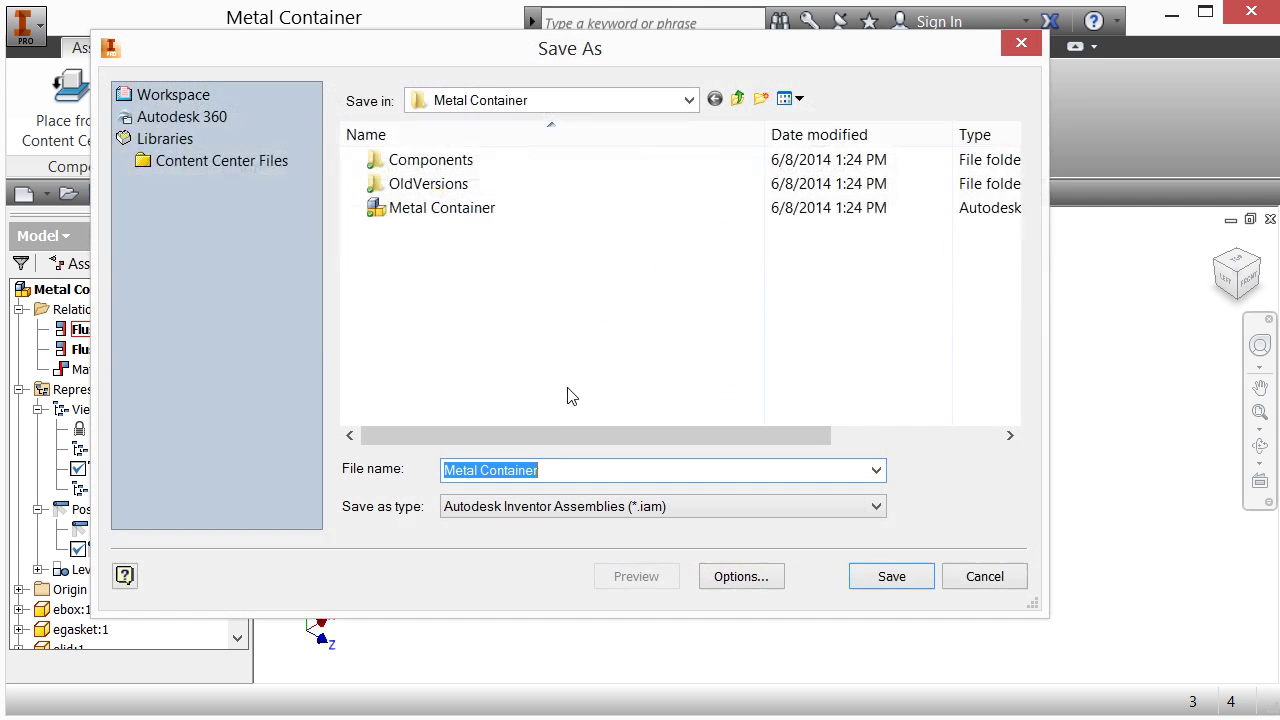
click(553, 471)
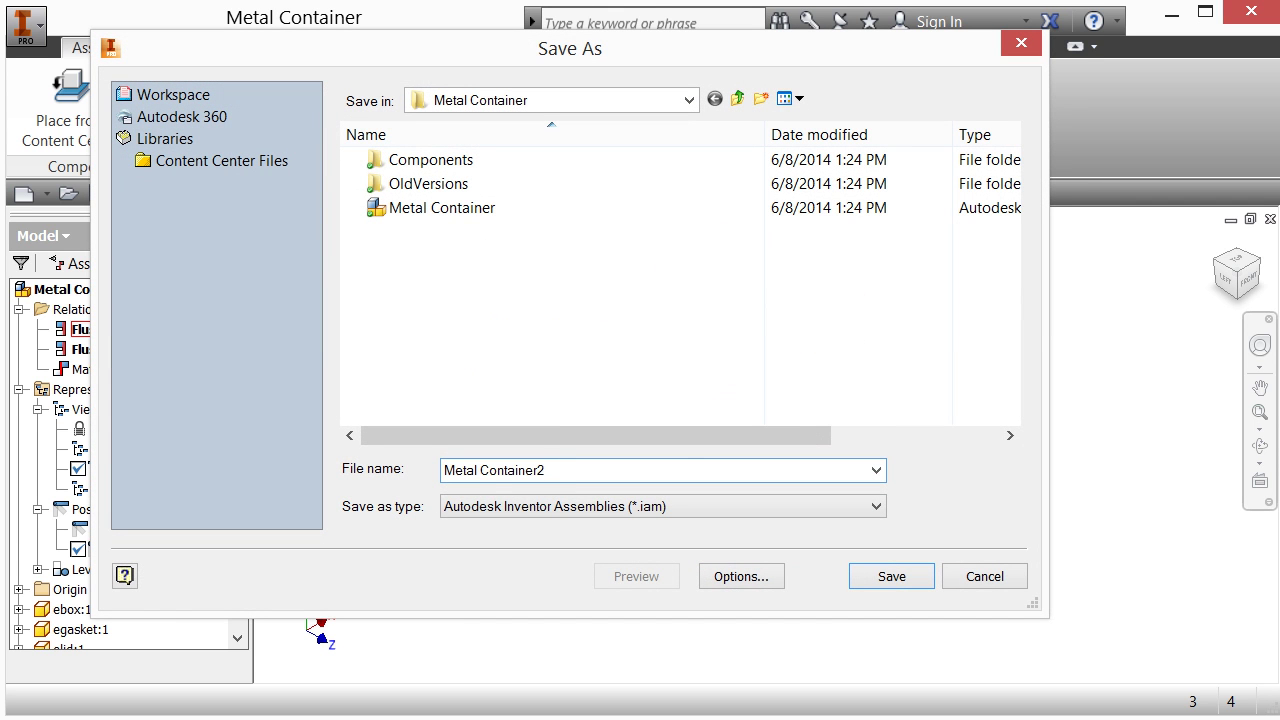
click(904, 580)
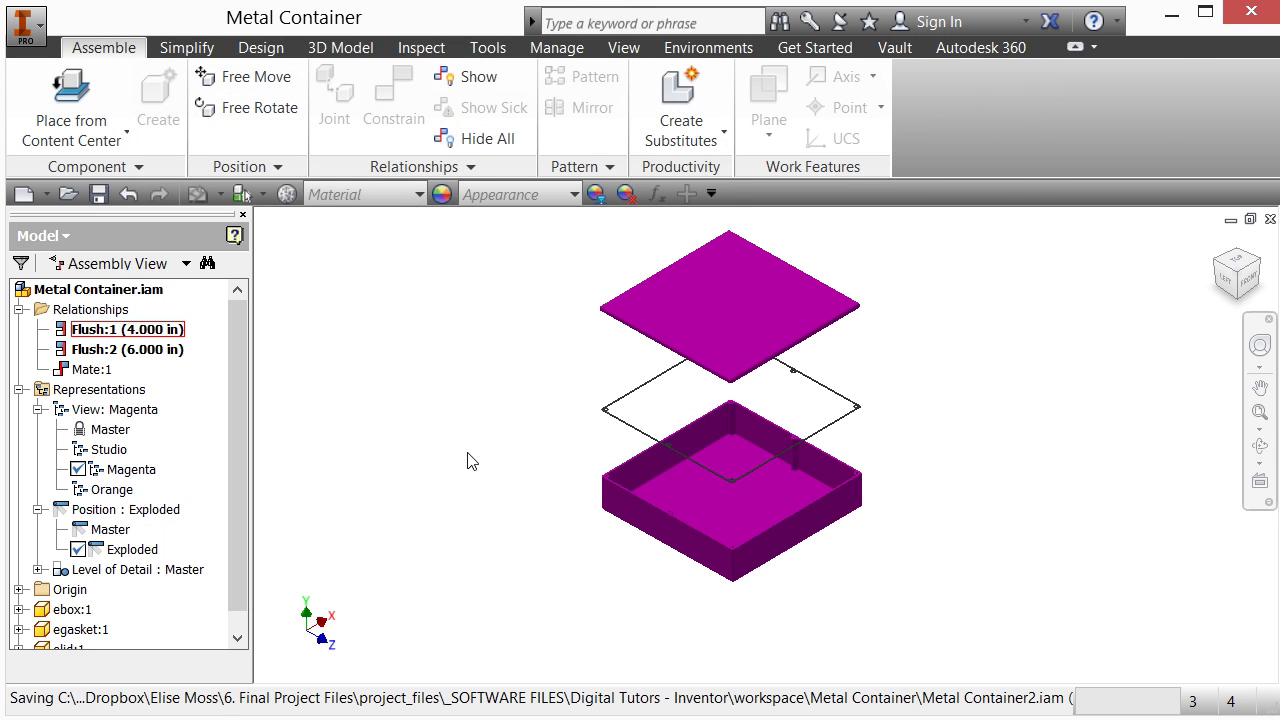
Create a new drawing, Drawing1, on a blank ANSI - Large sheet
click(40, 42)
mouse_move(165, 158)
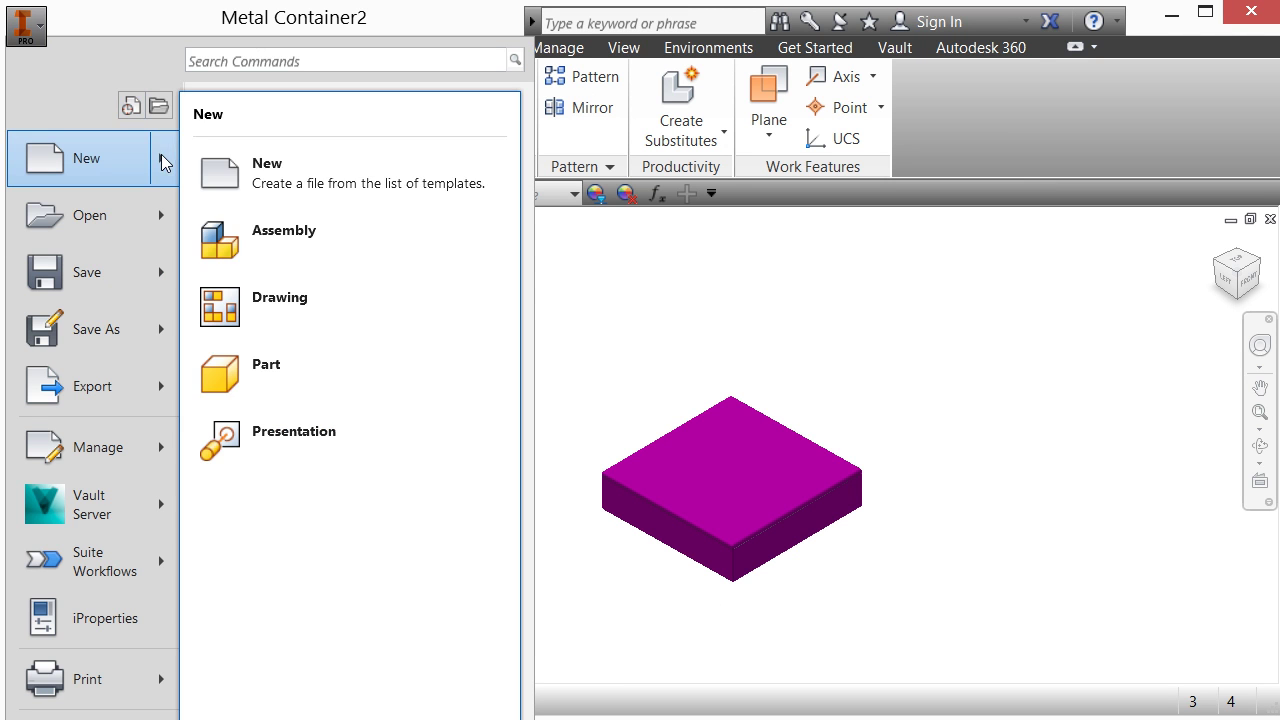
click(300, 312)
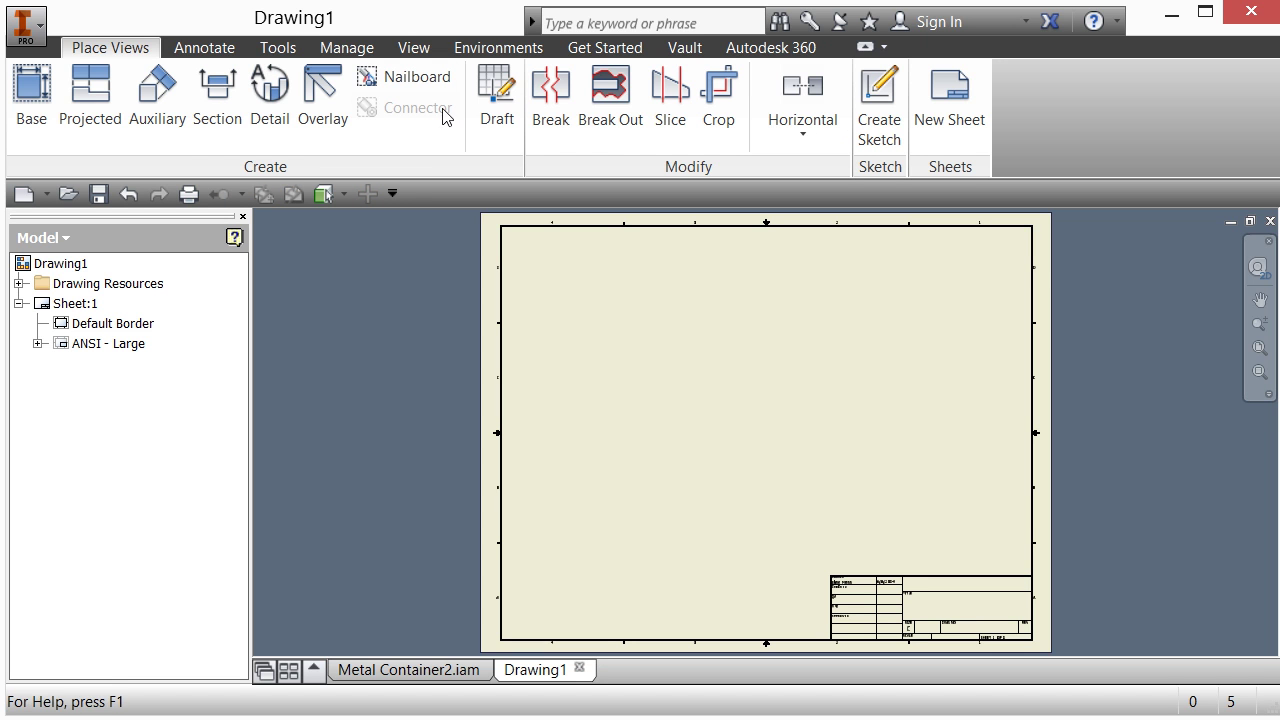
Create a base view of the Magenta representation, Current orientation, Exploded position, shaded style
click(42, 148)
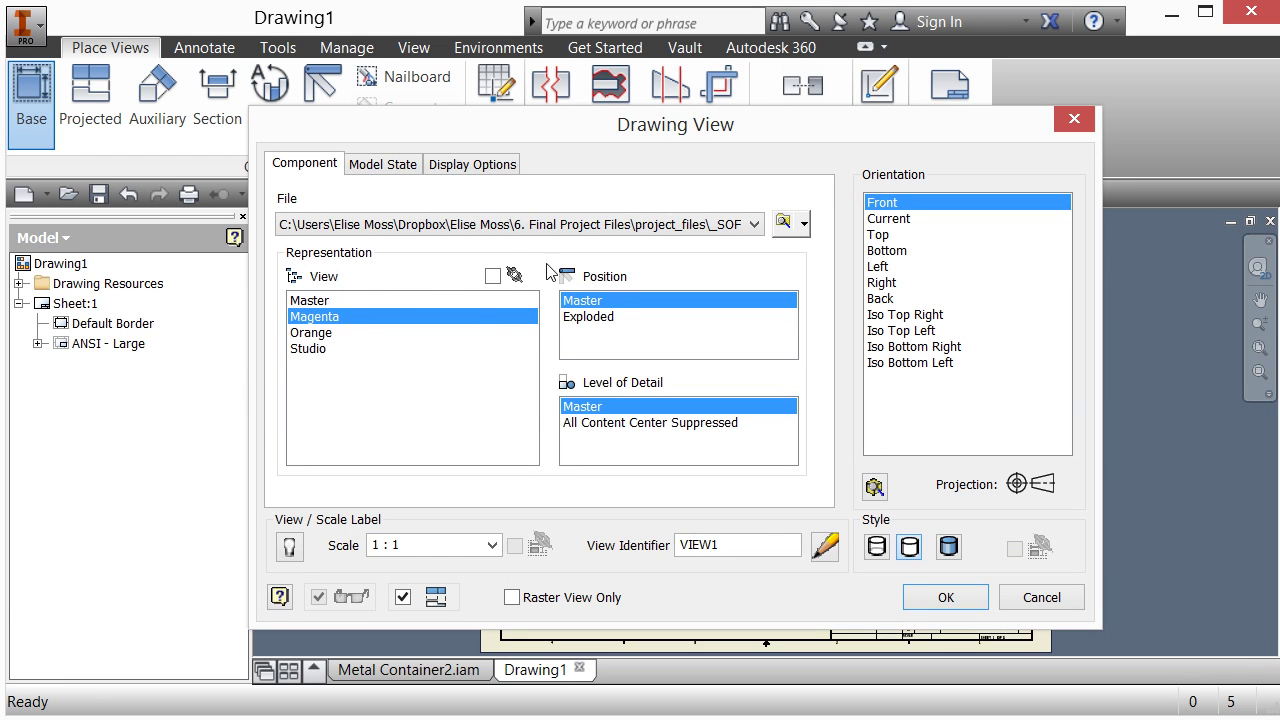
click(493, 277)
click(897, 220)
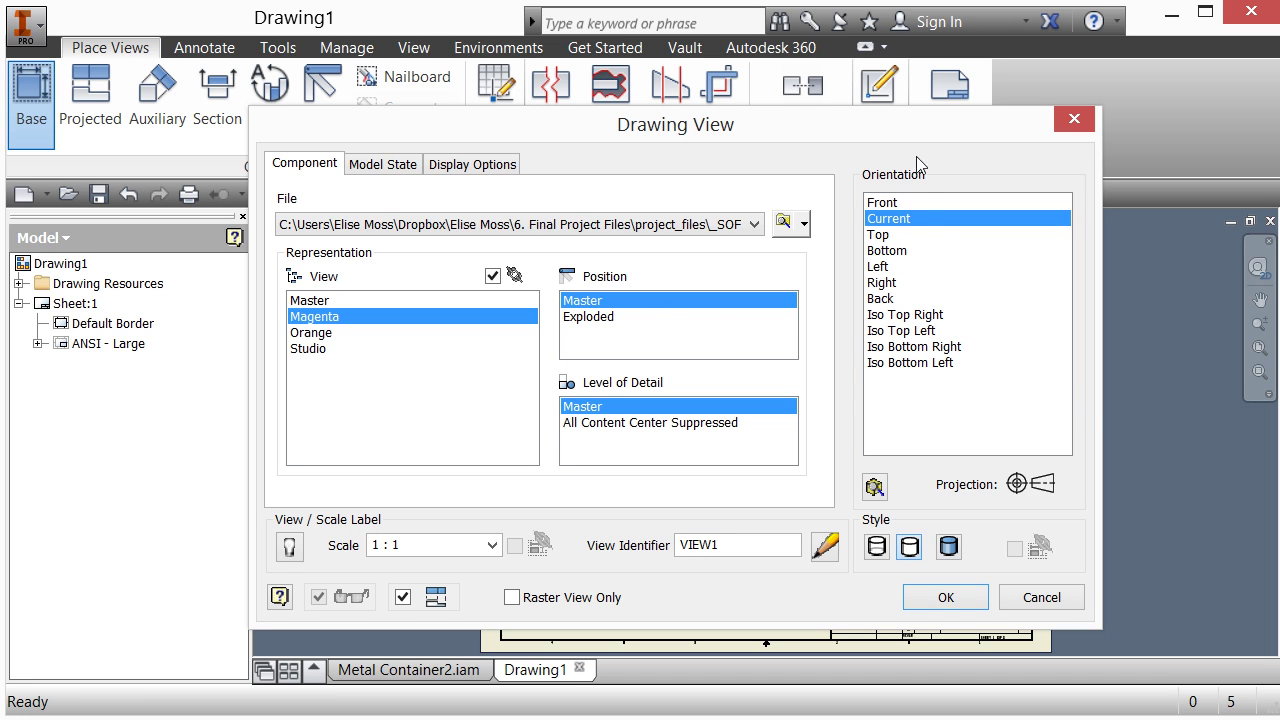
click(875, 487)
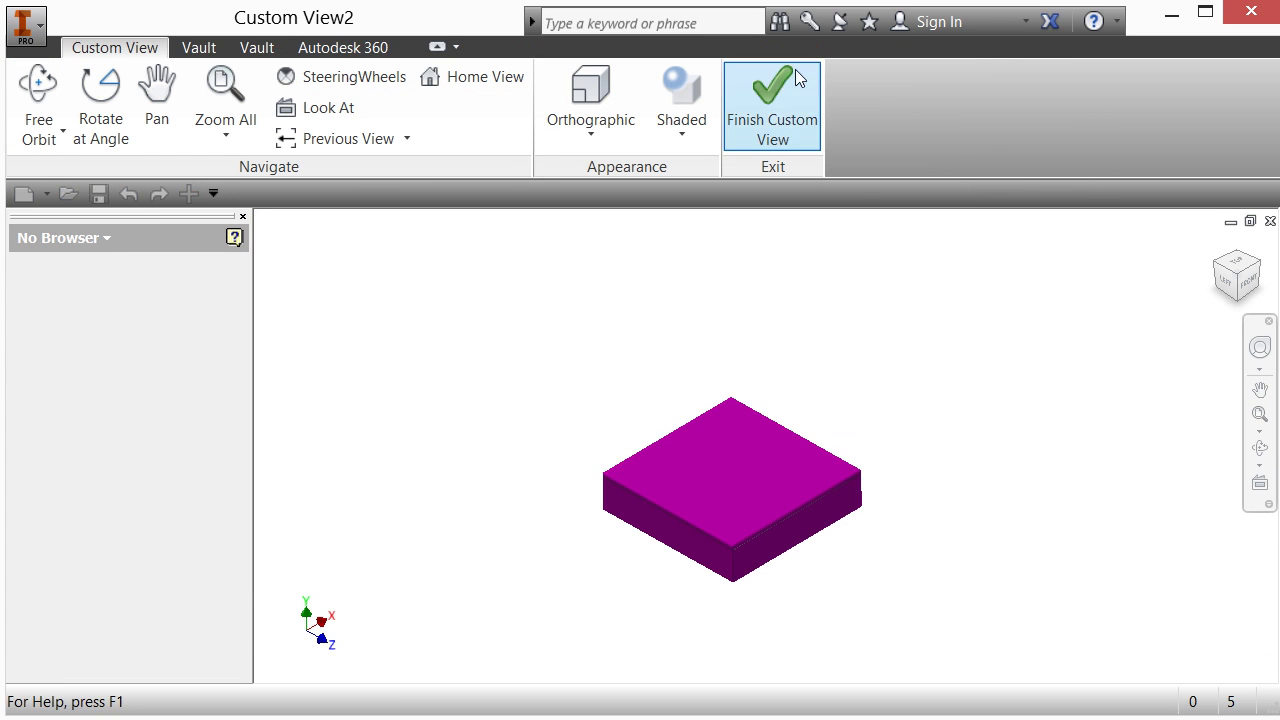
click(786, 99)
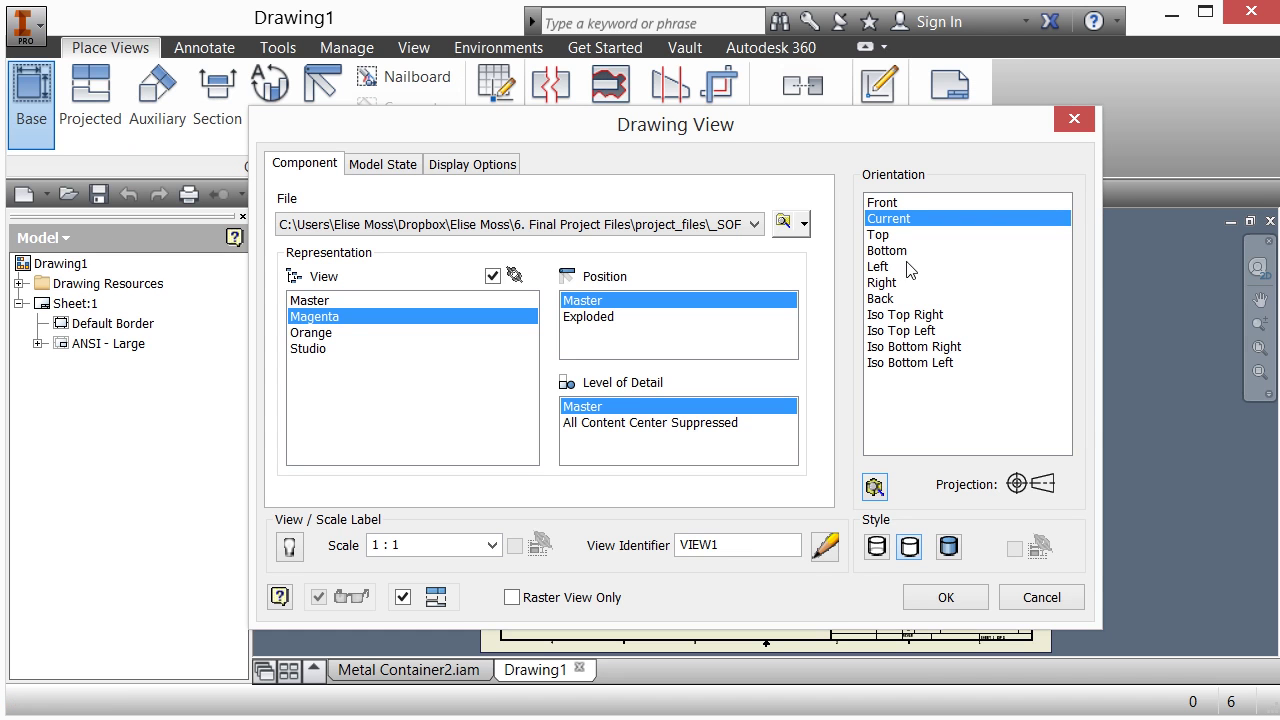
click(590, 316)
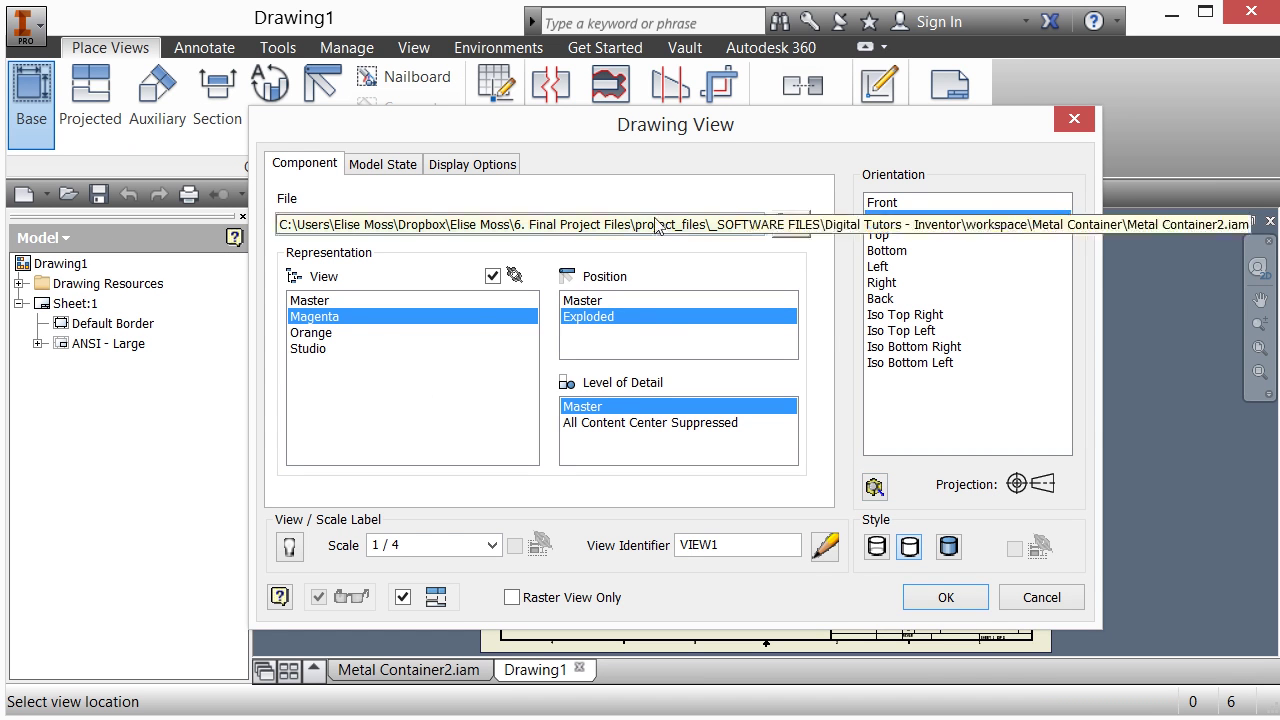
click(948, 546)
click(944, 598)
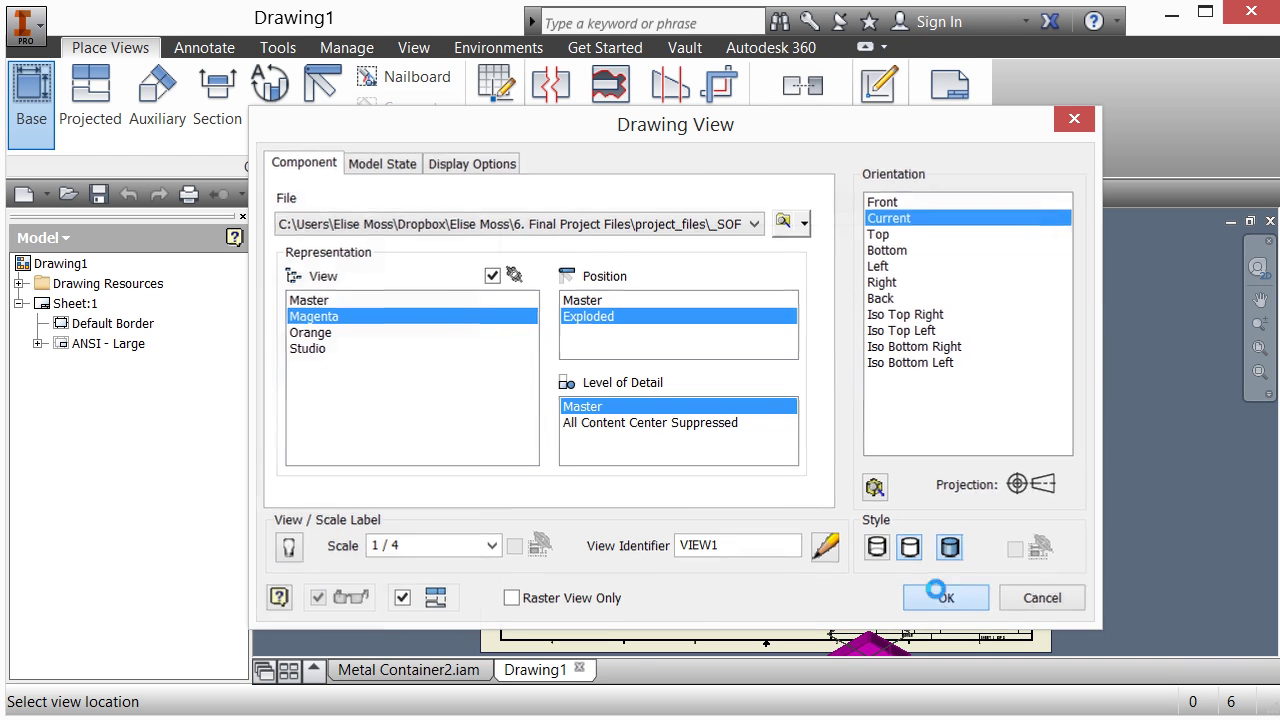
Skip projected views and move the exploded Magenta view to the sheet's upper-left
right_click(875, 497)
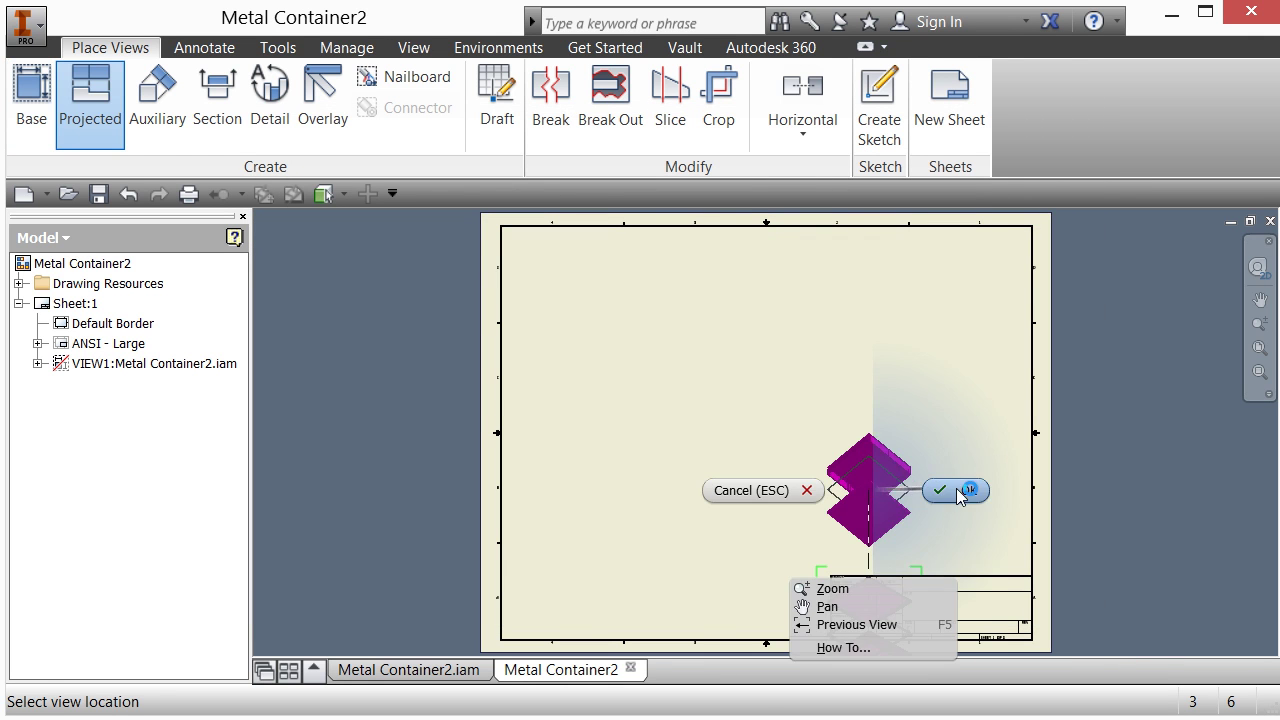
click(935, 491)
drag(907, 438, 668, 287)
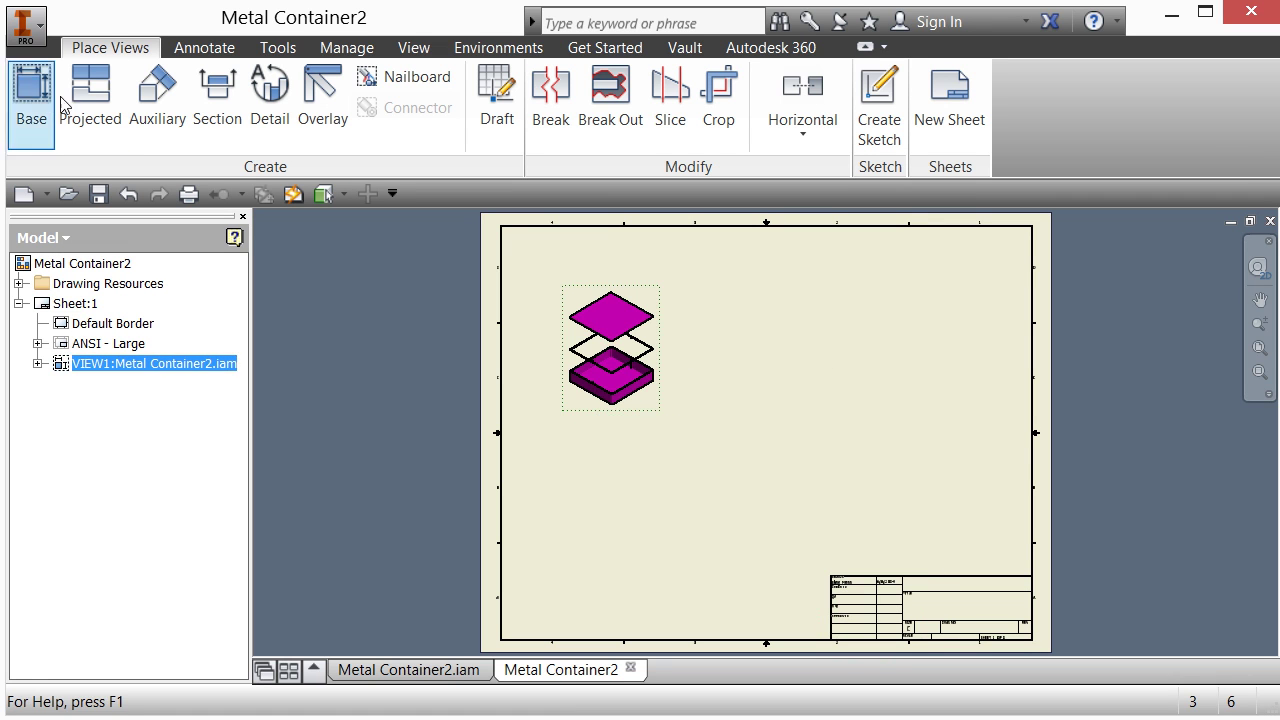
Place a shaded, Current-orientation assembled Magenta base view and position it beside VIEW1
click(31, 95)
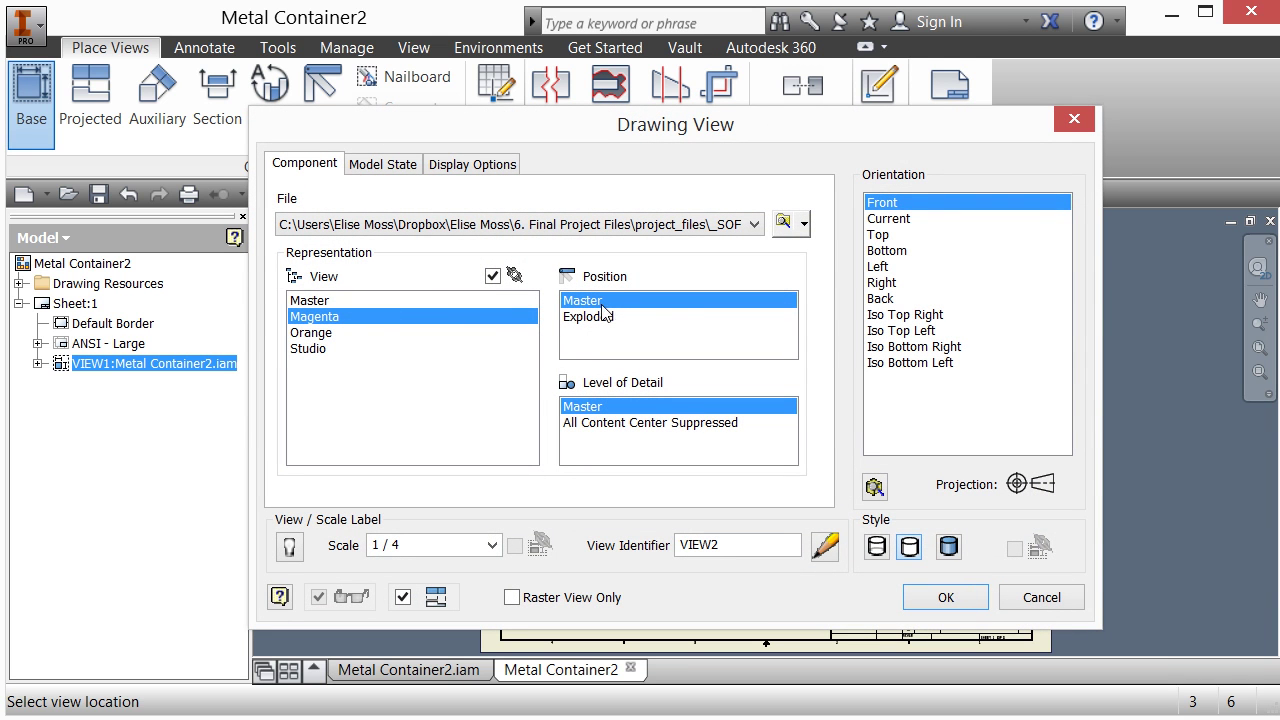
click(889, 219)
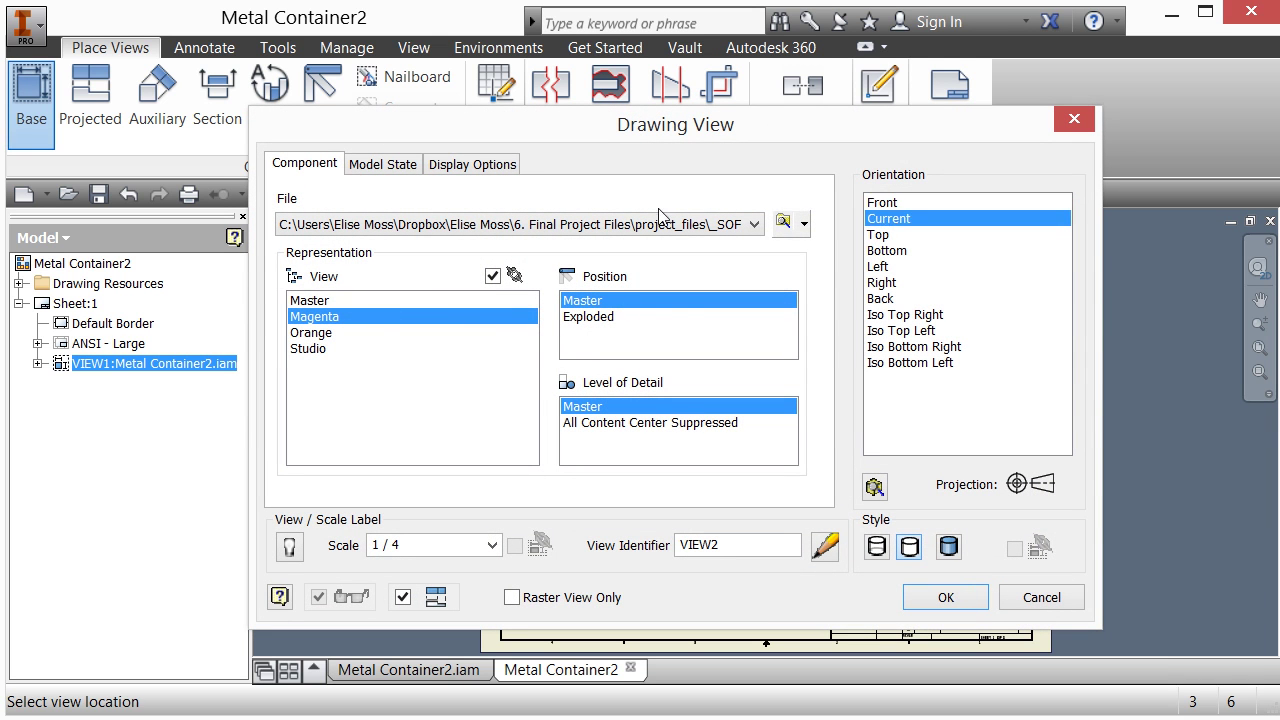
click(949, 546)
click(946, 598)
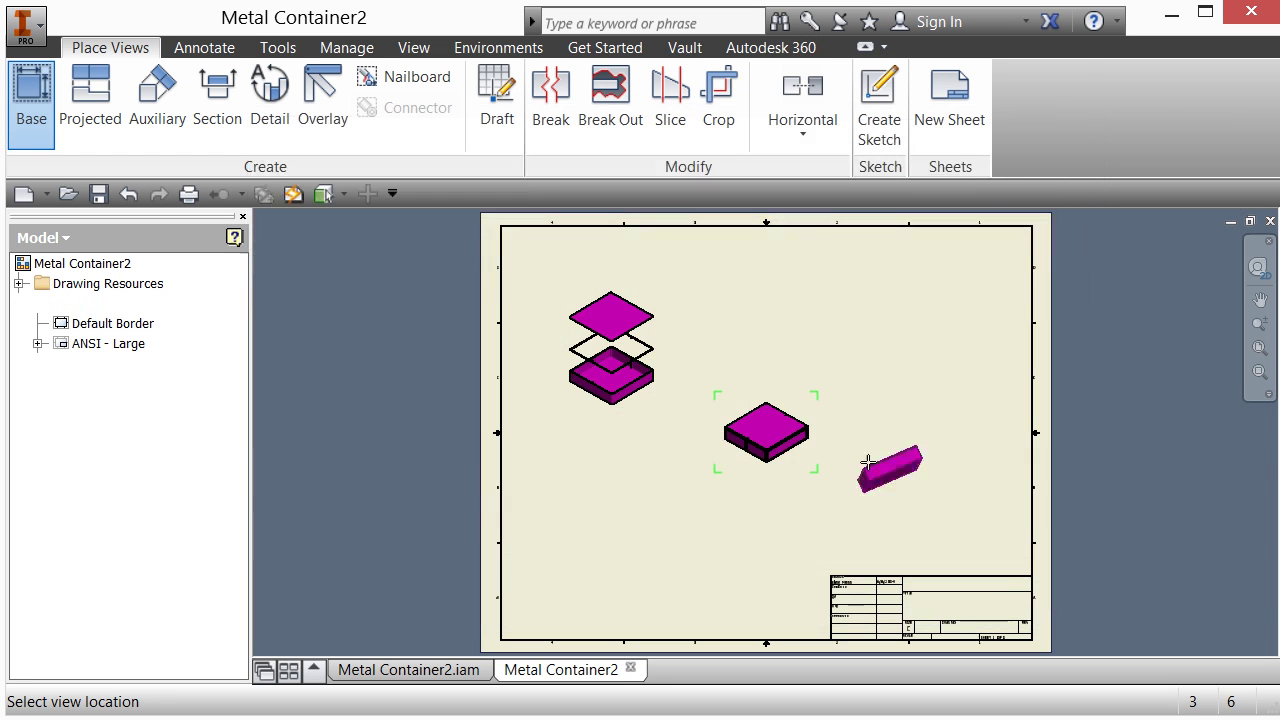
right_click(797, 341)
click(857, 333)
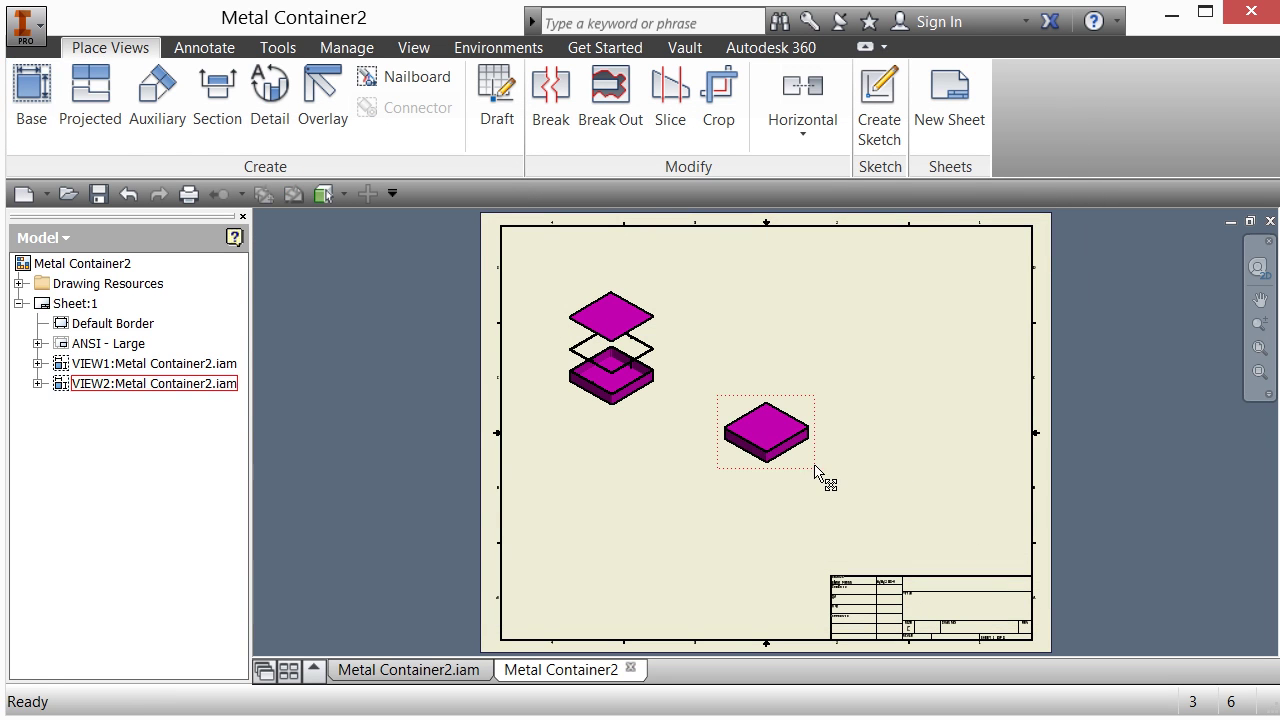
drag(800, 470, 757, 388)
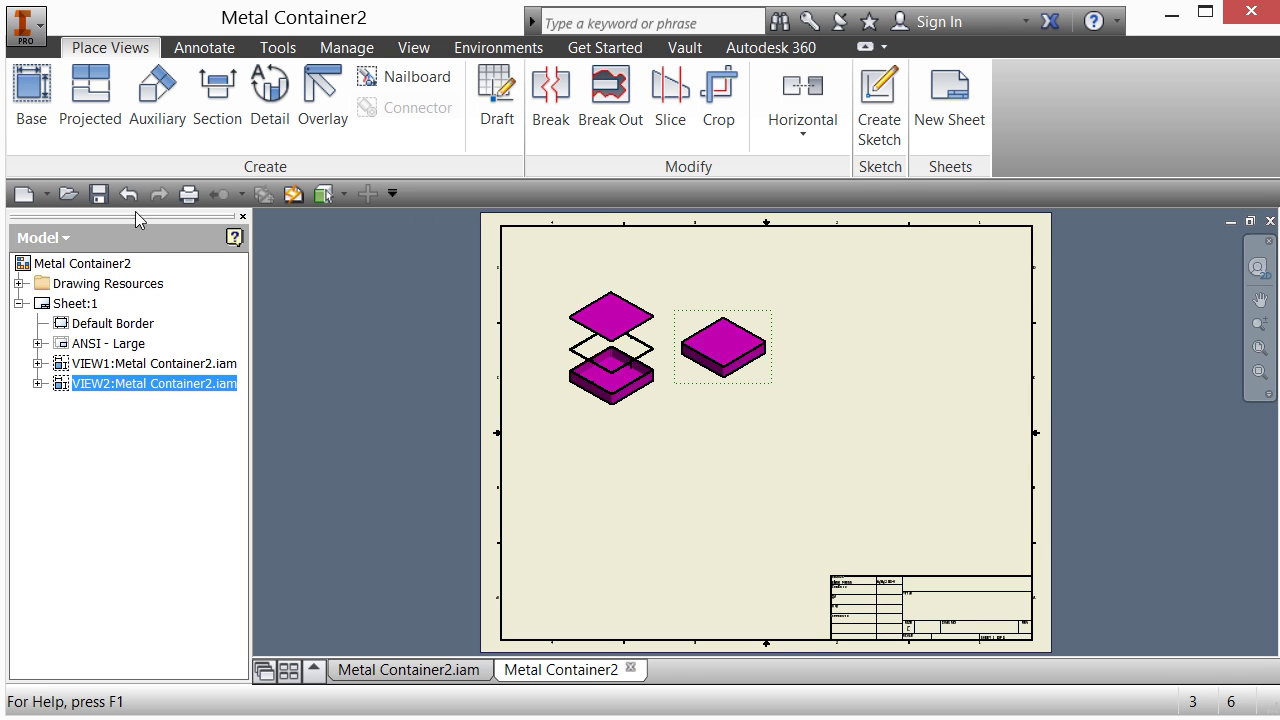
Place an exploded Orange base view in Current orientation below the Magenta exploded view
click(33, 110)
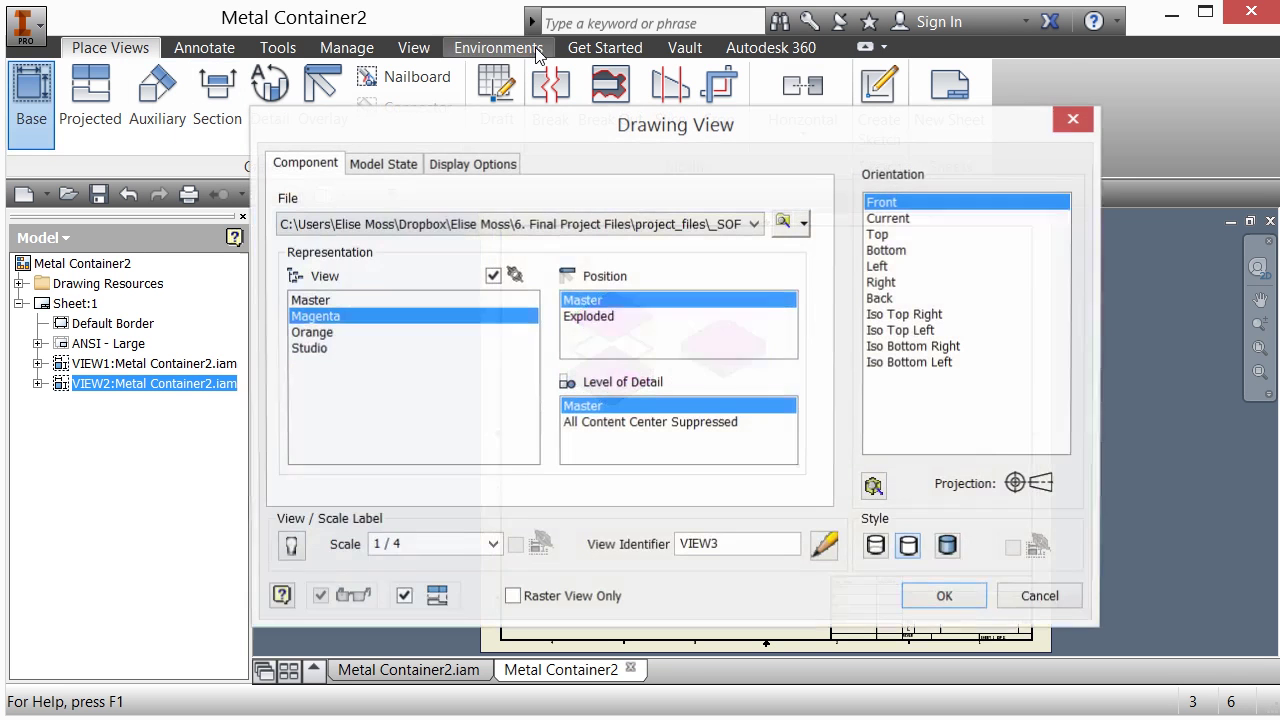
click(312, 333)
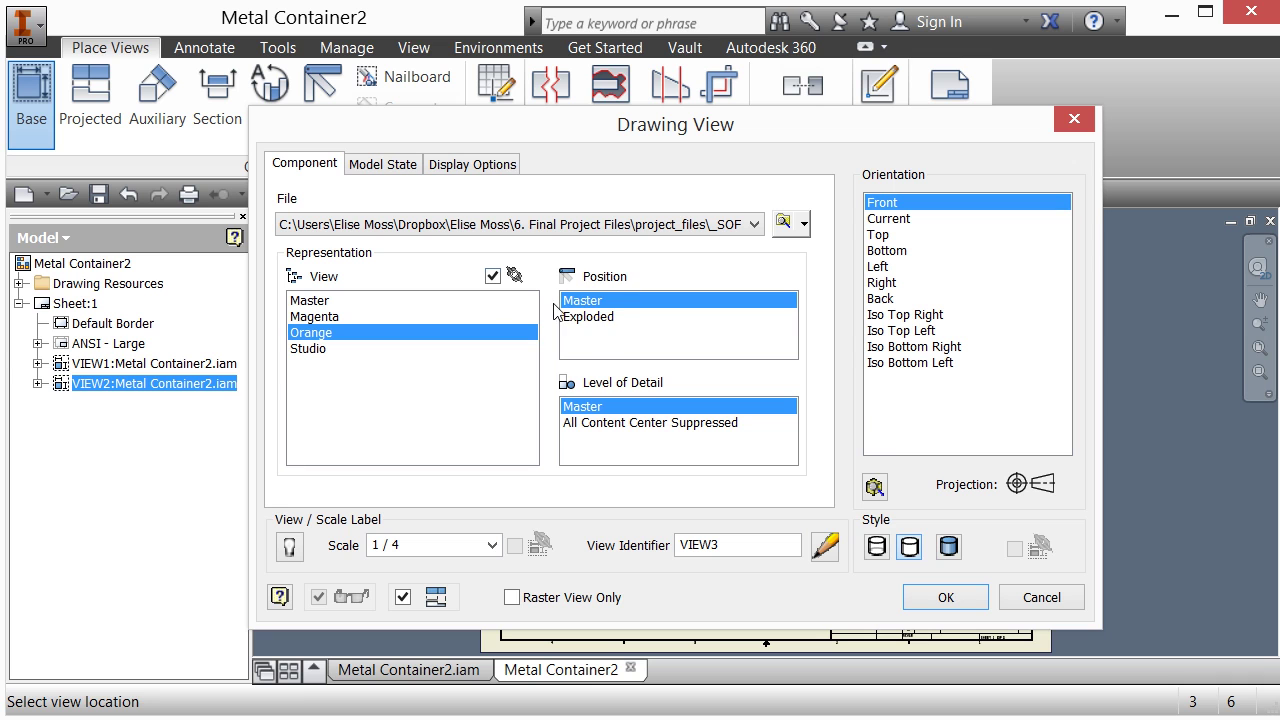
click(589, 317)
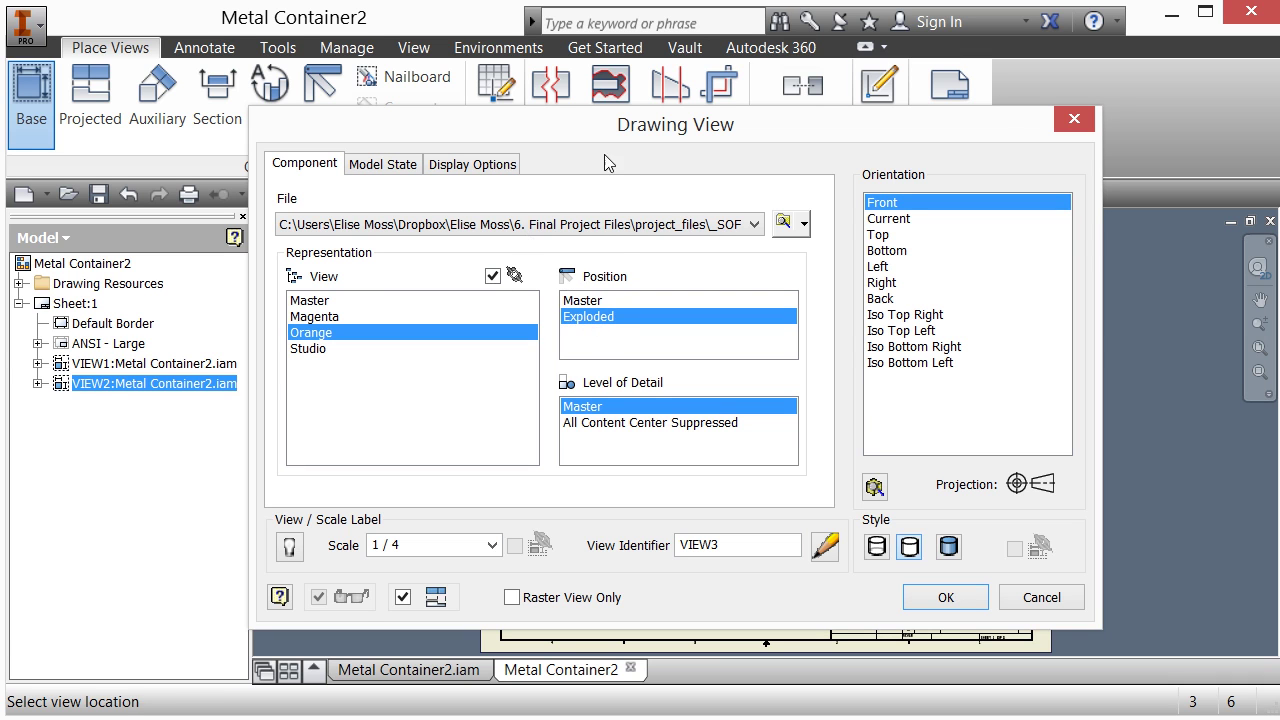
click(888, 221)
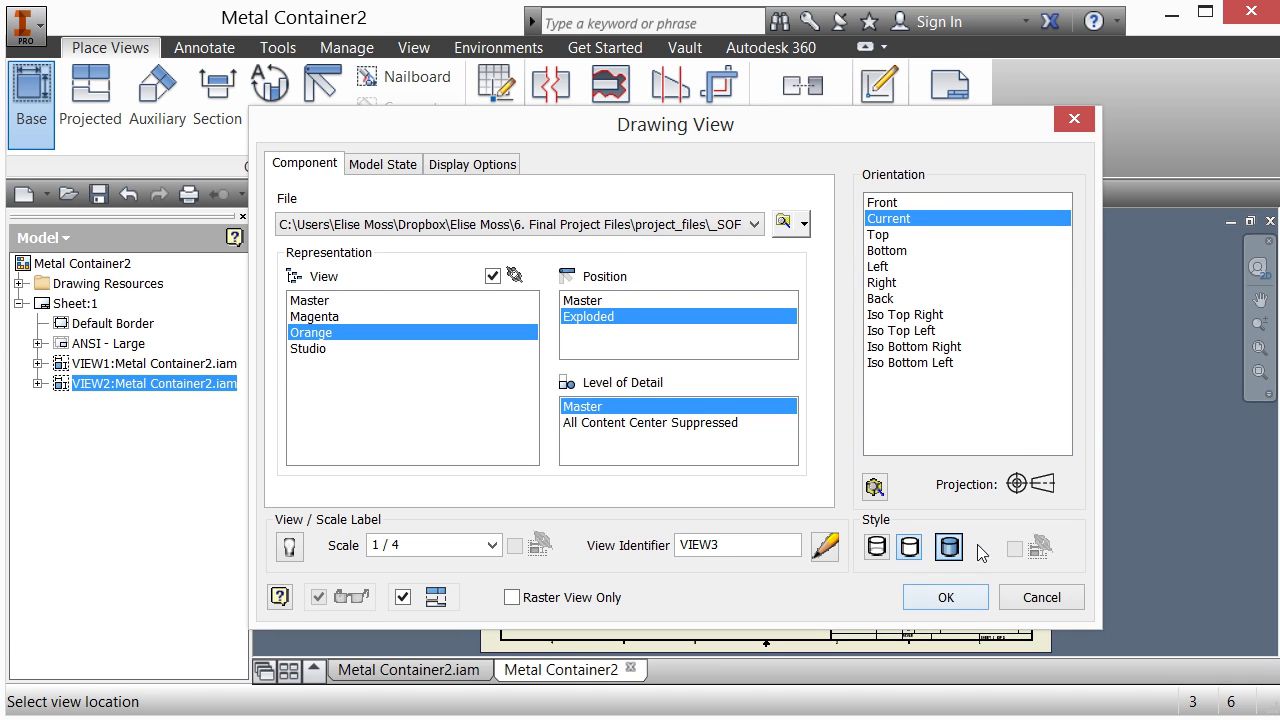
click(945, 603)
right_click(680, 528)
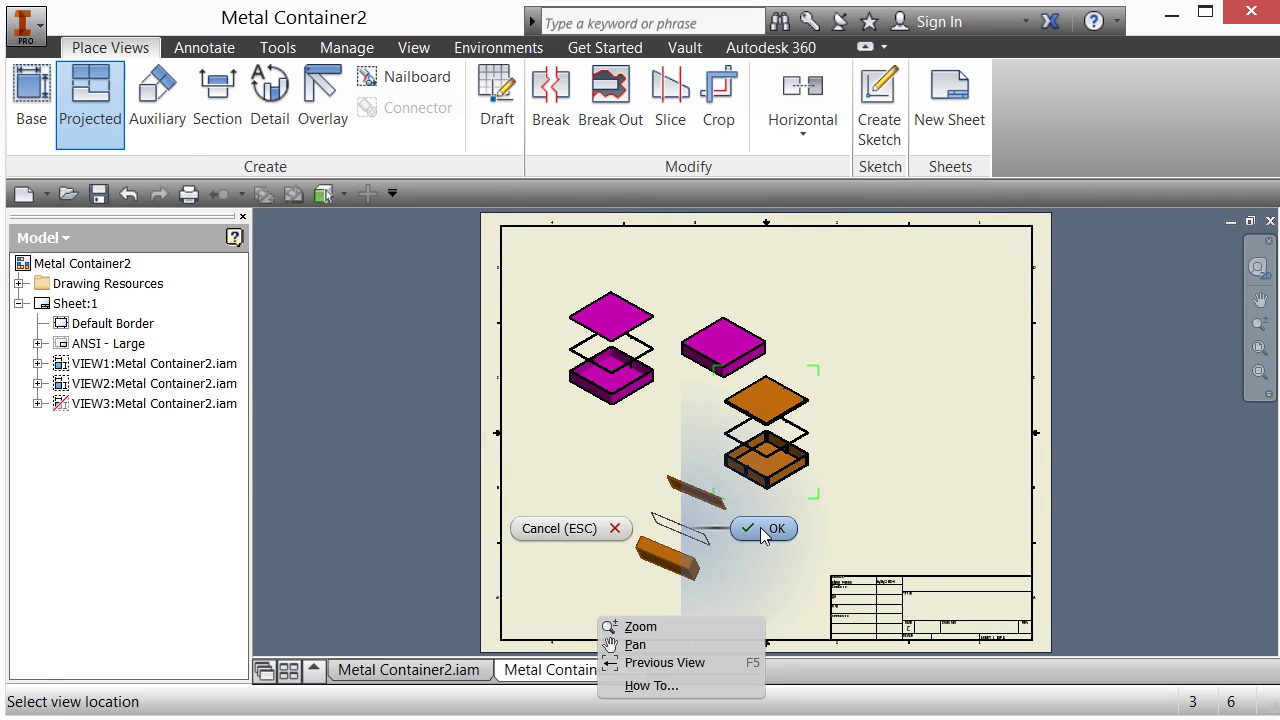
click(760, 527)
drag(757, 491, 592, 543)
Place a shaded assembled Orange base view in Current orientation beside the exploded Orange view
click(31, 95)
click(306, 334)
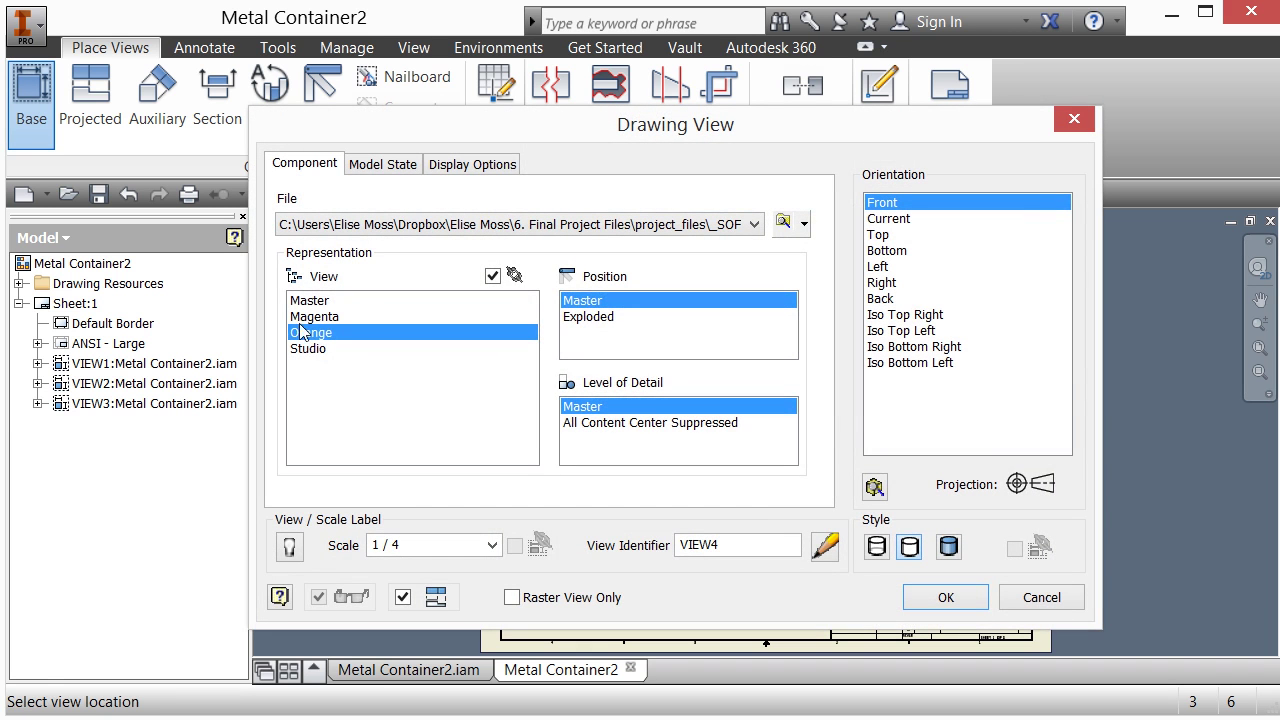
click(870, 220)
click(947, 546)
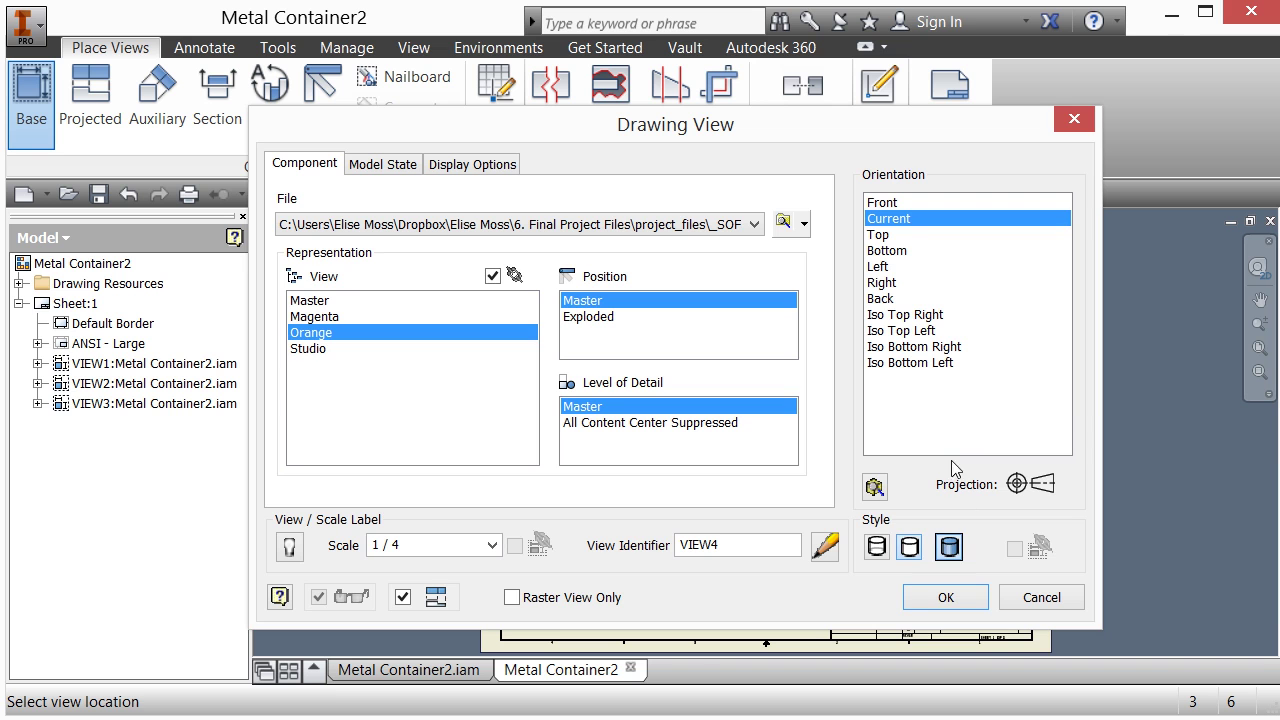
click(935, 596)
right_click(851, 494)
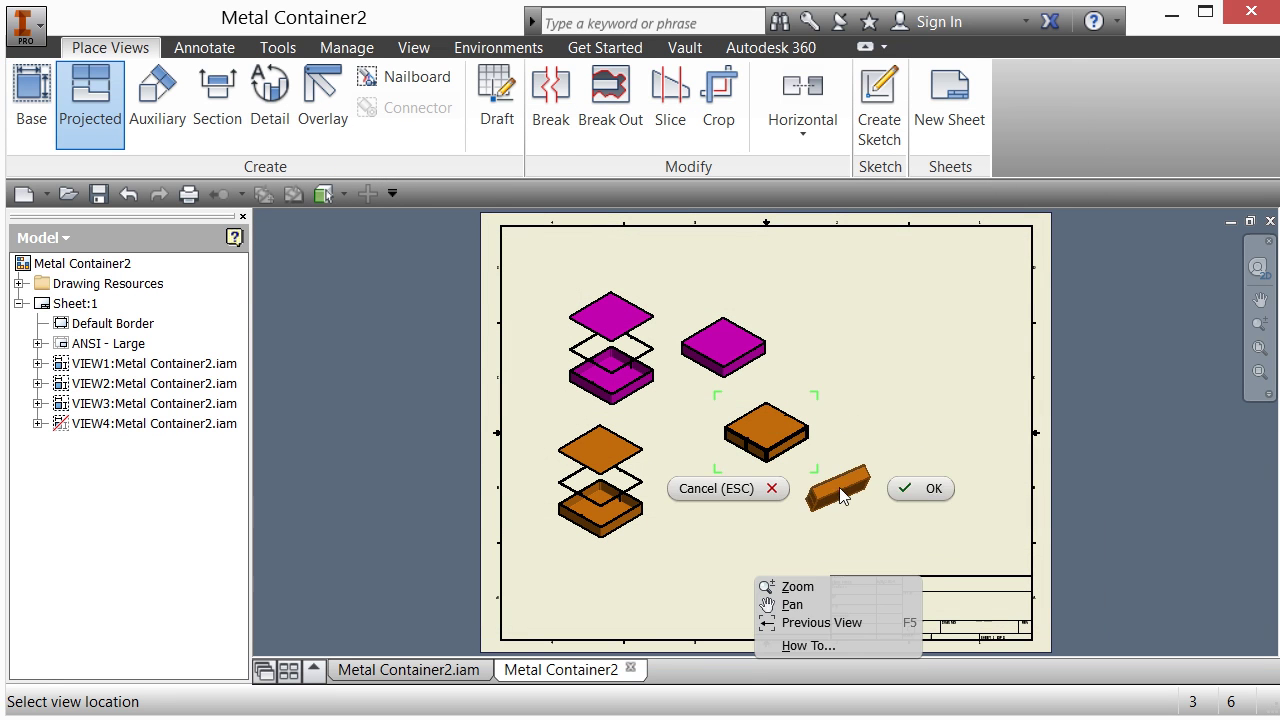
click(928, 489)
drag(817, 489, 763, 540)
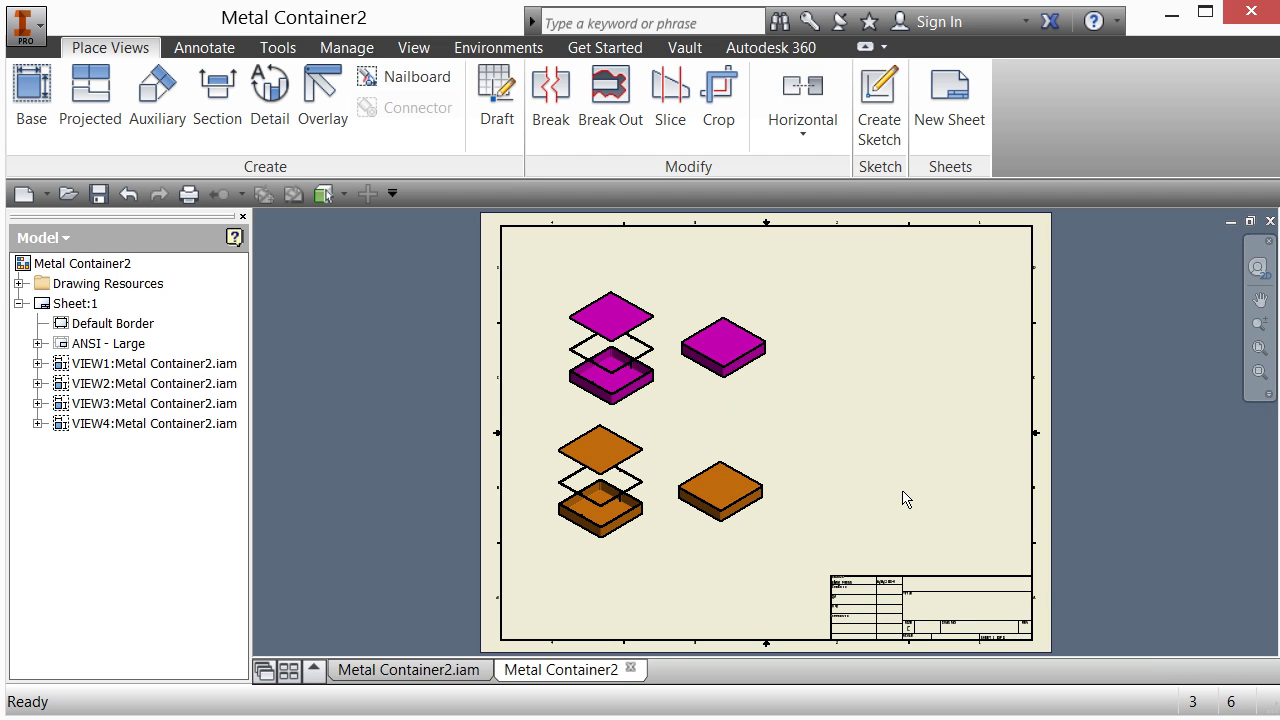